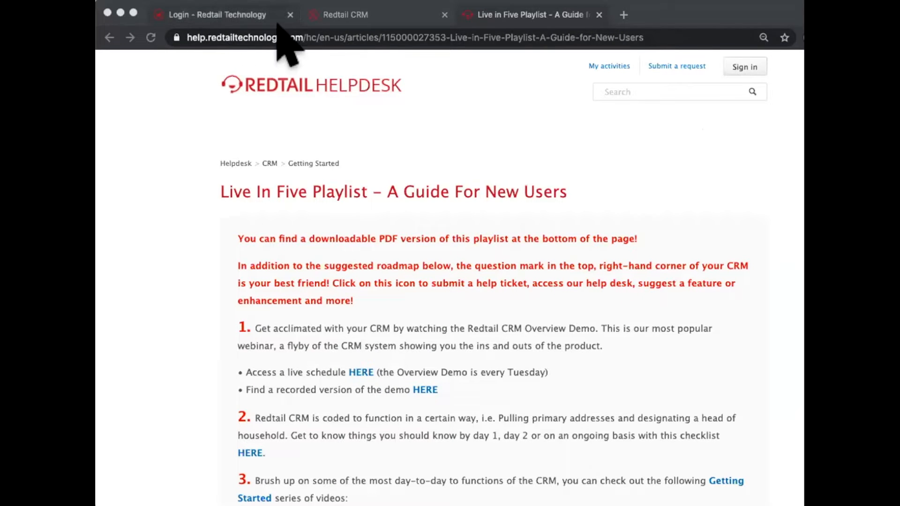
Step: Open the Redtail Help Desk knowledge base from the CRM's help center
{"action": "left_click", "coordinate": [772, 6]}
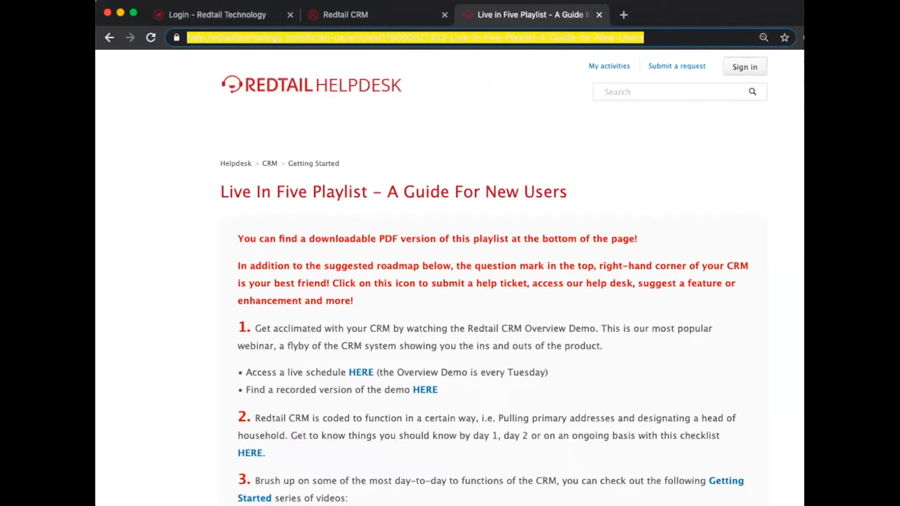
{"action": "left_click", "coordinate": [381, 17]}
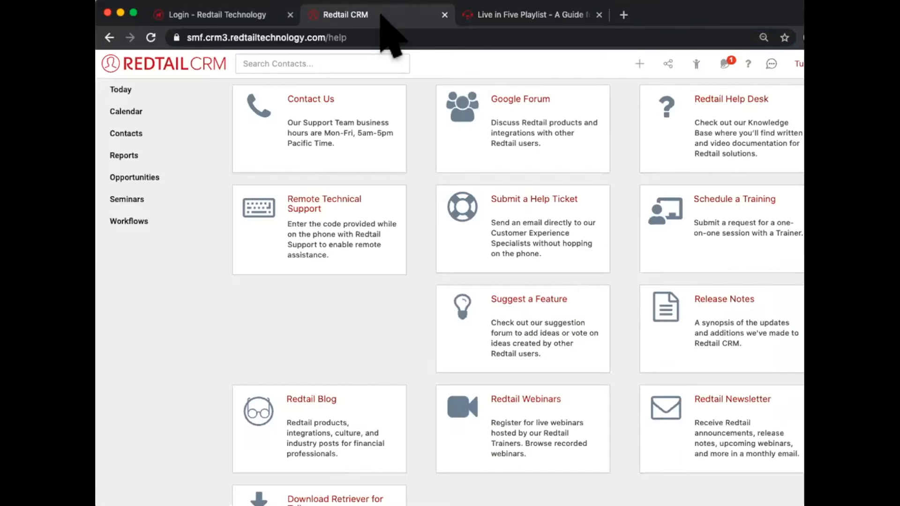
{"action": "left_click", "coordinate": [158, 86]}
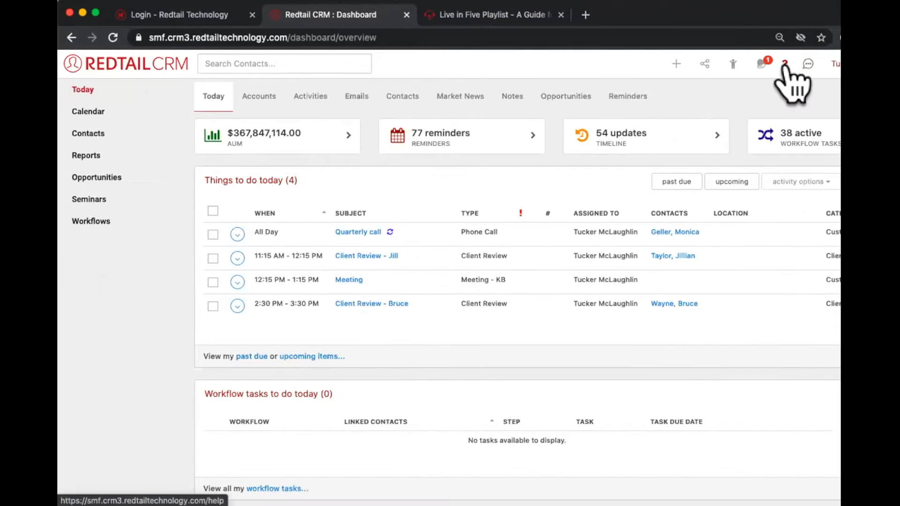
{"action": "left_click", "coordinate": [785, 64]}
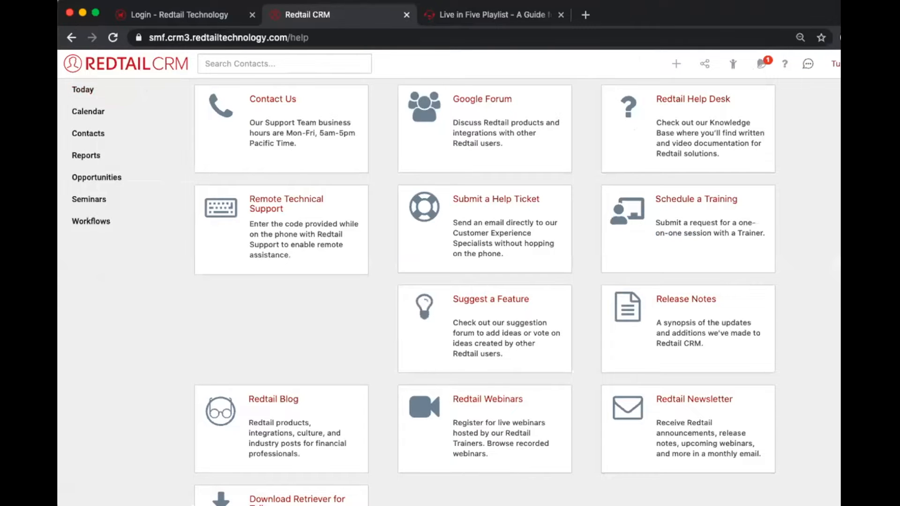
{"action": "left_click", "coordinate": [782, 69]}
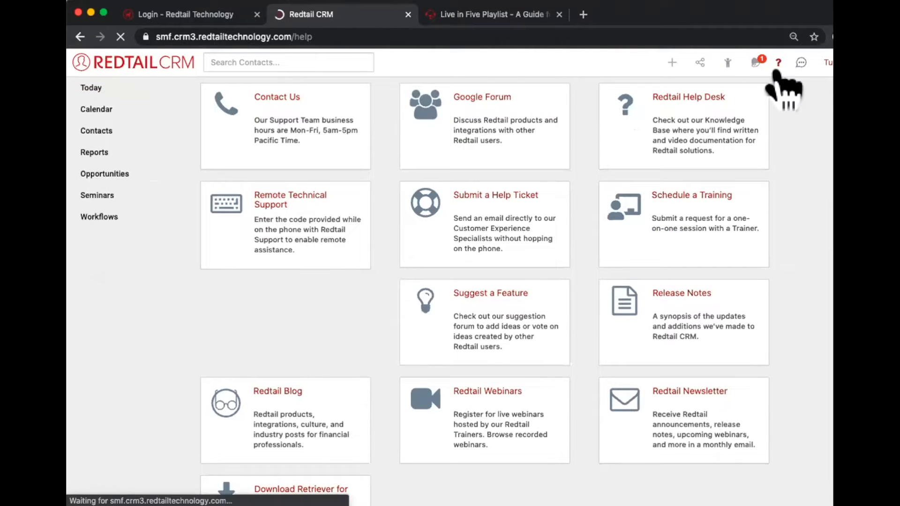
{"action": "left_click", "coordinate": [694, 130]}
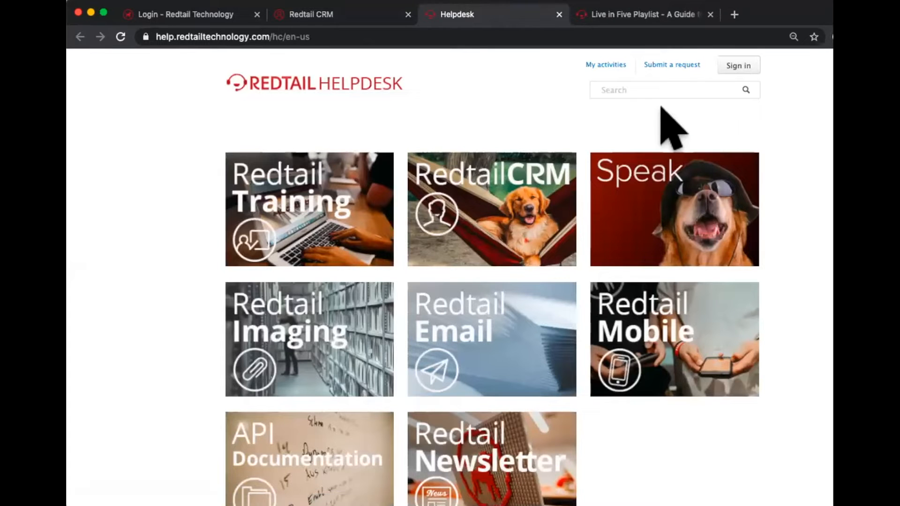
Step: Search the help desk for "automation templates" and open the Sample Automation Templates article to view the Client Review example
{"action": "left_click", "coordinate": [615, 90]}
{"action": "type", "text": "automation "}
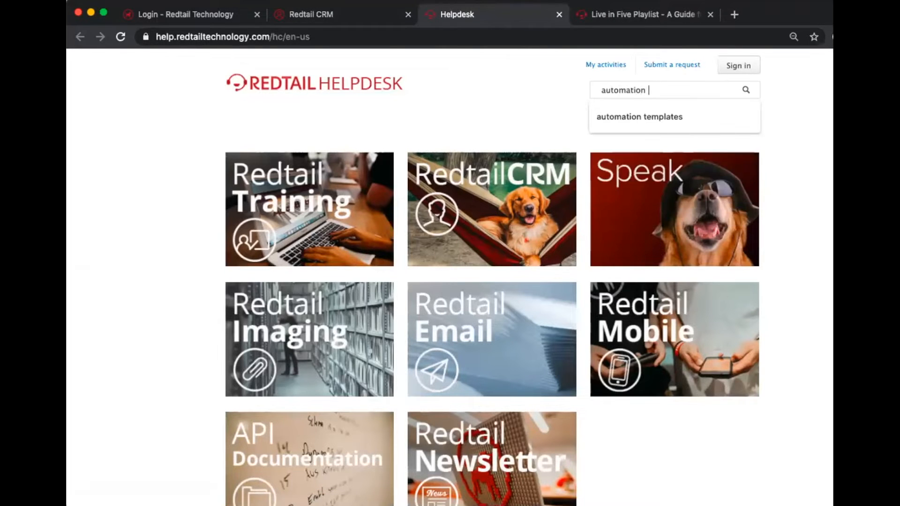
{"action": "type", "text": "templates"}
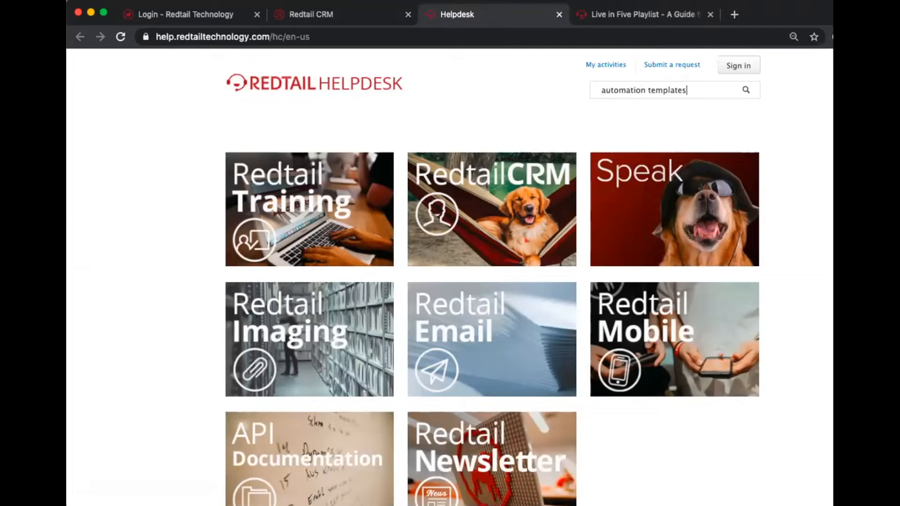
{"action": "key", "text": "Return"}
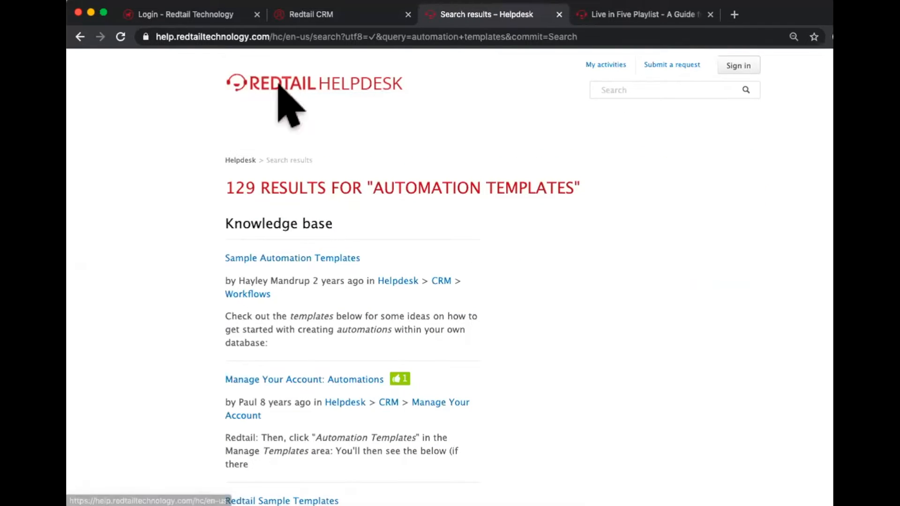
{"action": "left_click", "coordinate": [293, 261]}
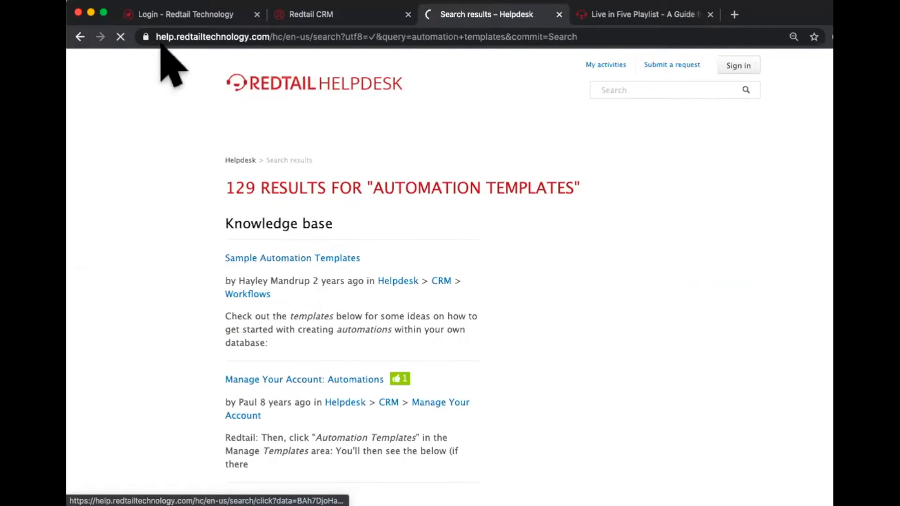
{"action": "scroll", "coordinate": [460, 267], "scroll_direction": "down", "scroll_amount": 5}
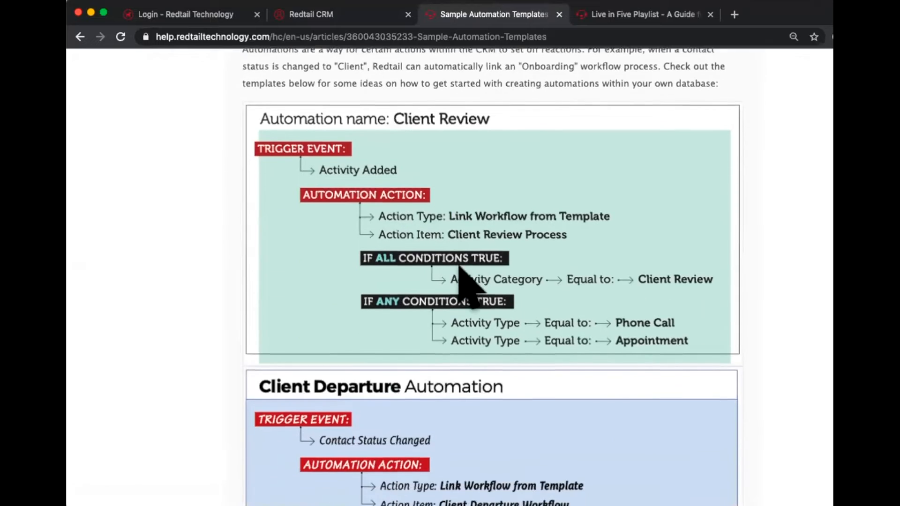
{"action": "left_click", "coordinate": [354, 37]}
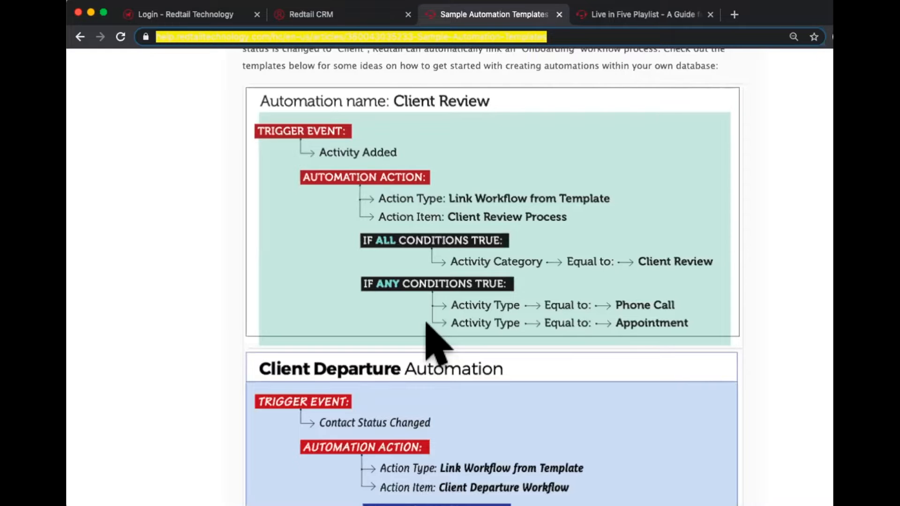
Step: Return to the CRM, open Automation Templates in the account management area, and start a new automation
{"action": "left_click", "coordinate": [324, 15]}
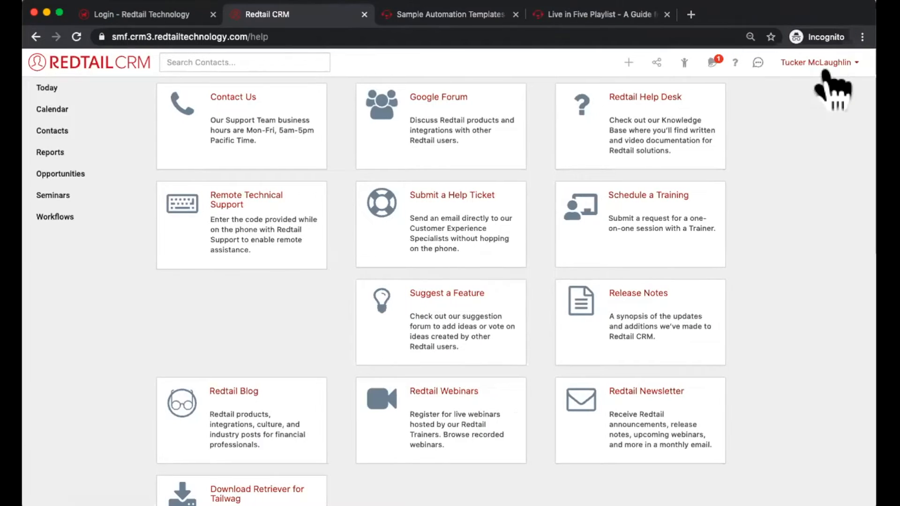
{"action": "left_click", "coordinate": [871, 65]}
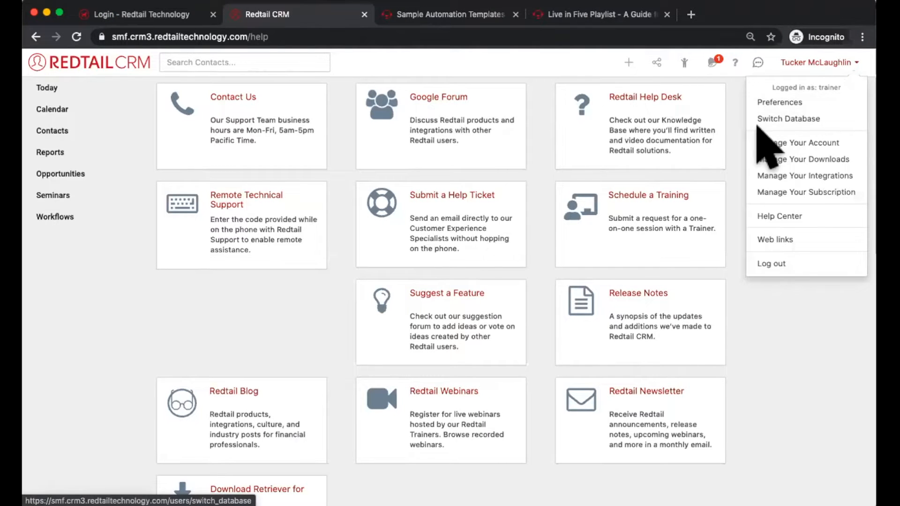
{"action": "left_click_drag", "start_coordinate": [758, 143], "coordinate": [843, 140]}
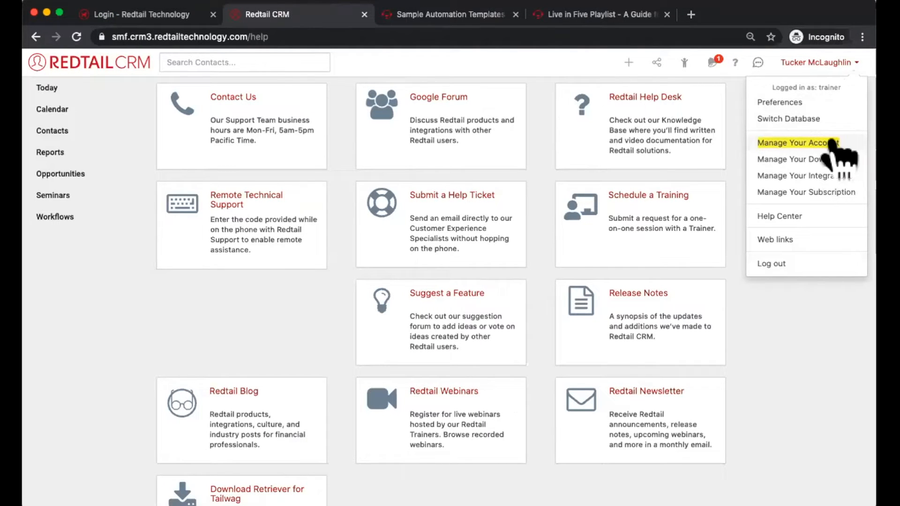
{"action": "left_click", "coordinate": [828, 144]}
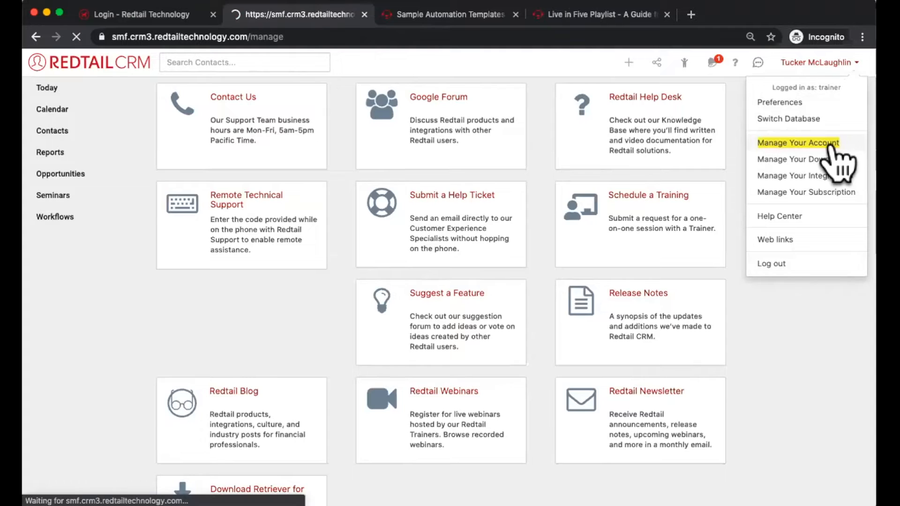
{"action": "left_click", "coordinate": [815, 64]}
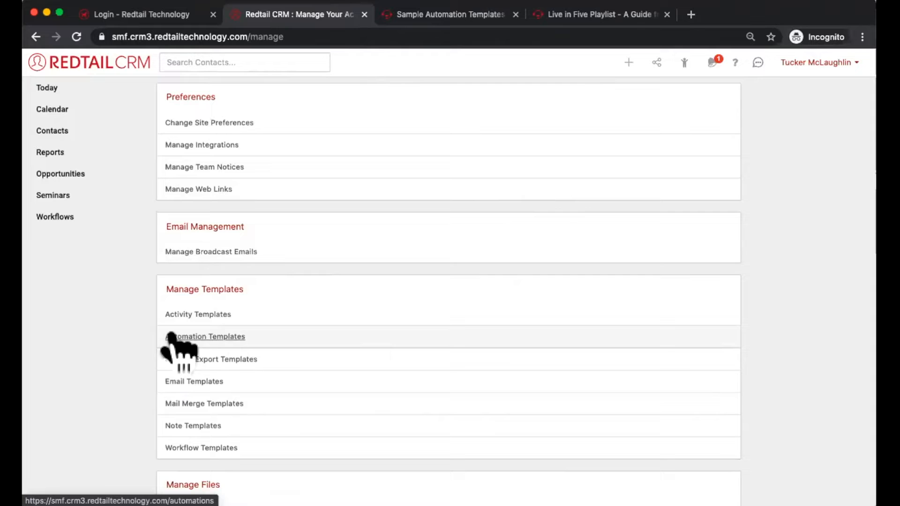
{"action": "left_click", "coordinate": [239, 337]}
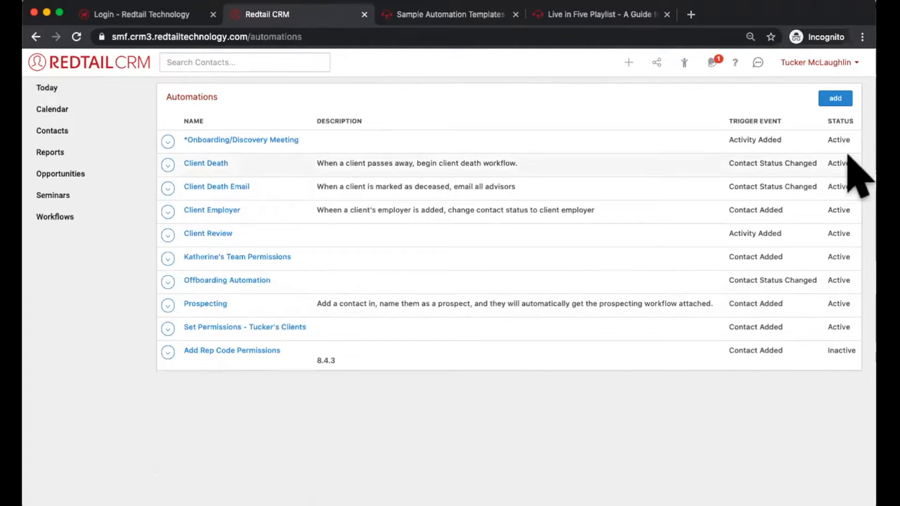
{"action": "left_click", "coordinate": [830, 101]}
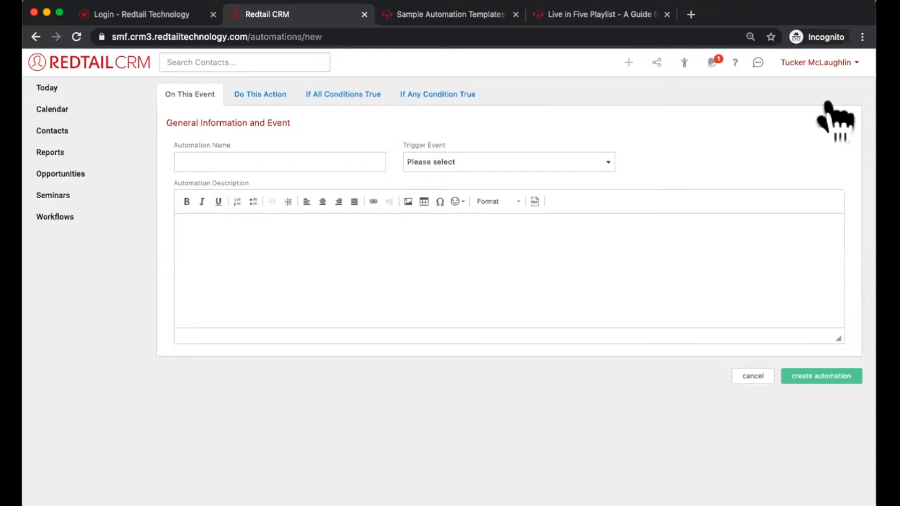
Step: Try Contact Email Added as the trigger event and view the help center's Suggest a Feature entry
{"action": "left_click", "coordinate": [558, 161]}
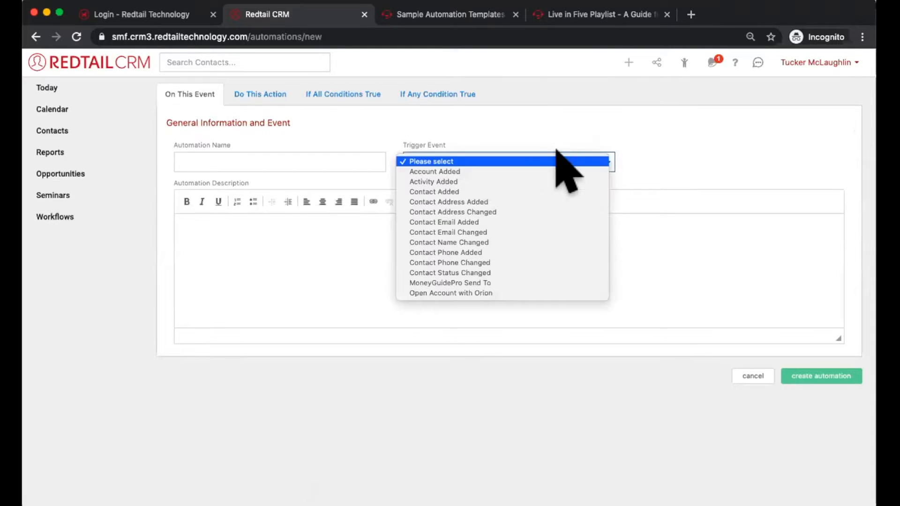
{"action": "left_click", "coordinate": [601, 221]}
{"action": "left_click", "coordinate": [548, 167]}
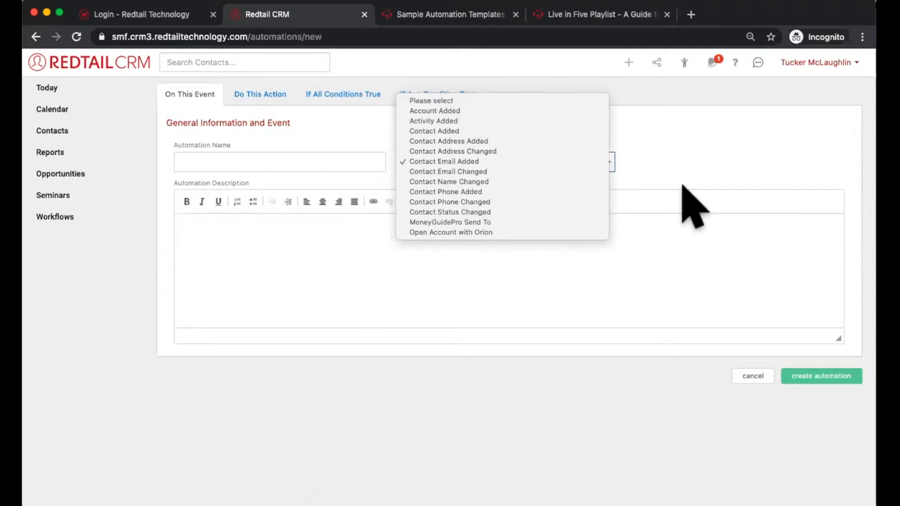
{"action": "left_click", "coordinate": [694, 202]}
{"action": "left_click", "coordinate": [735, 63]}
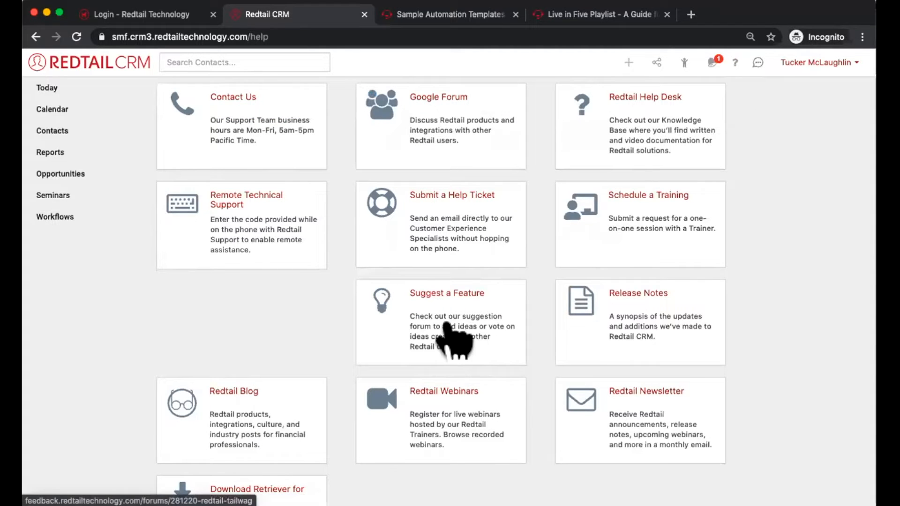
{"action": "scroll", "coordinate": [457, 336], "scroll_direction": "left", "scroll_amount": 5}
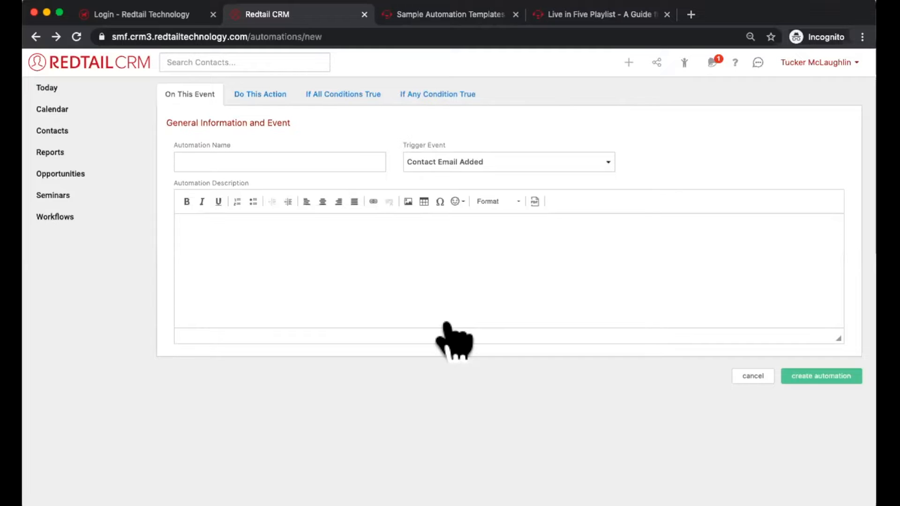
Step: Set the automation's trigger event to Contact Status Changed and name it "Prospect to Client workflow"
{"action": "left_click", "coordinate": [518, 161]}
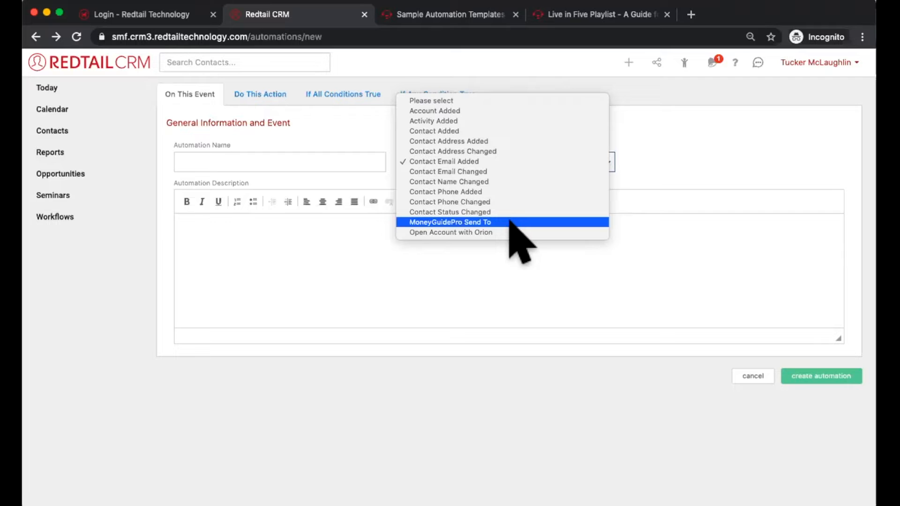
{"action": "left_click", "coordinate": [457, 214]}
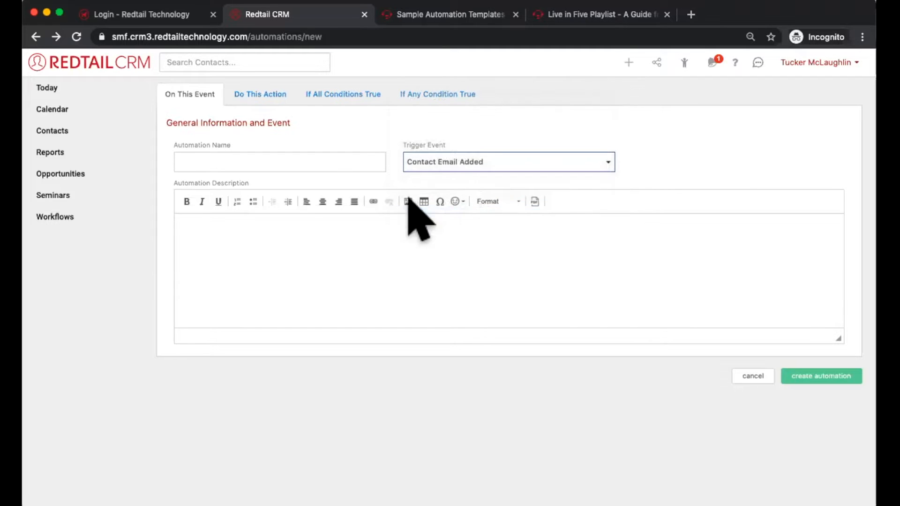
{"action": "left_click", "coordinate": [313, 158]}
{"action": "type", "text": "P"}
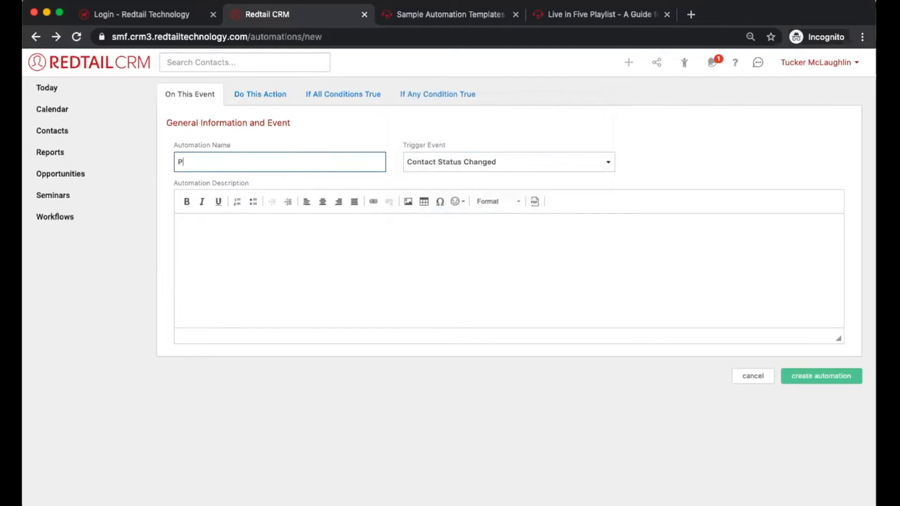
{"action": "type", "text": "rospect to Client workflow"}
Step: Enter the automation description "so if we move someone to active from being a prospect, we want the onboarding workflow"
{"action": "left_click", "coordinate": [288, 228]}
{"action": "type", "text": "so i"}
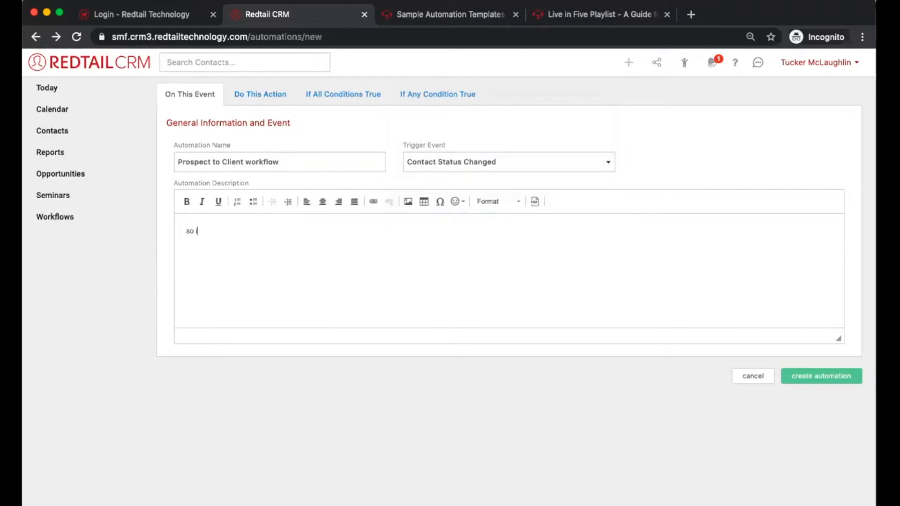
{"action": "type", "text": "f we move someone to active f"}
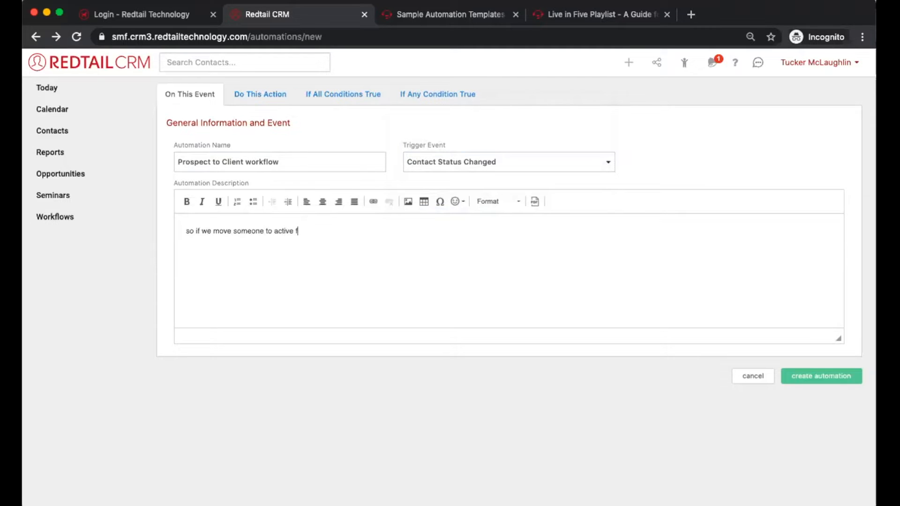
{"action": "type", "text": "rom being a prospect, we want"}
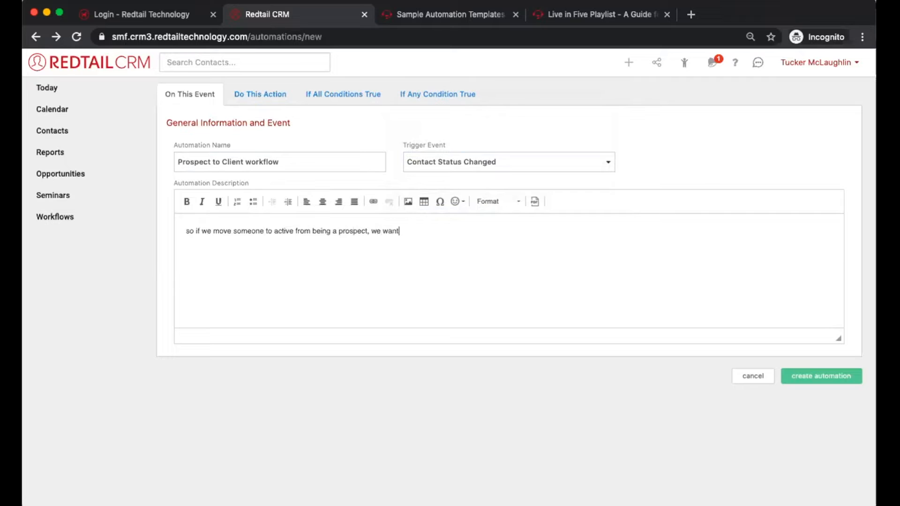
{"action": "type", "text": " the onboarding workflow"}
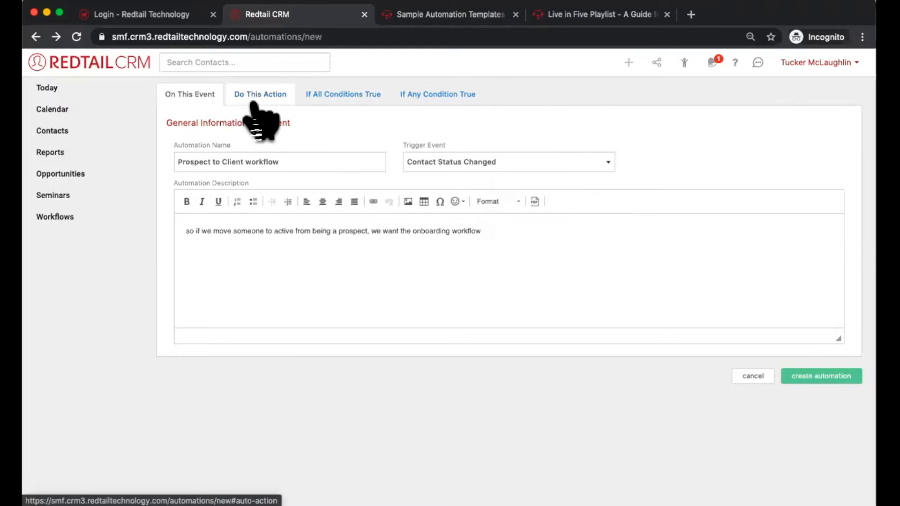
Step: Set the automation's action type to Link Workflow from Active Template
{"action": "left_click", "coordinate": [277, 99]}
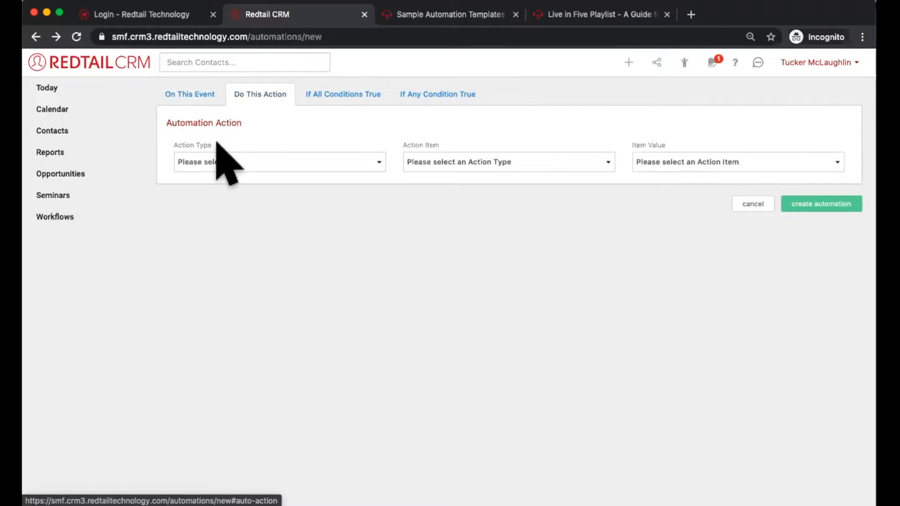
{"action": "left_click", "coordinate": [212, 159]}
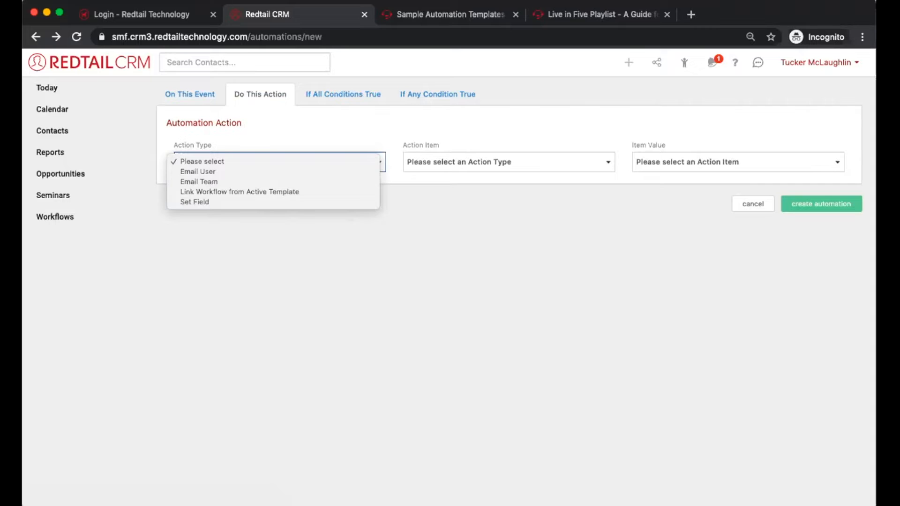
{"action": "left_click", "coordinate": [805, 445]}
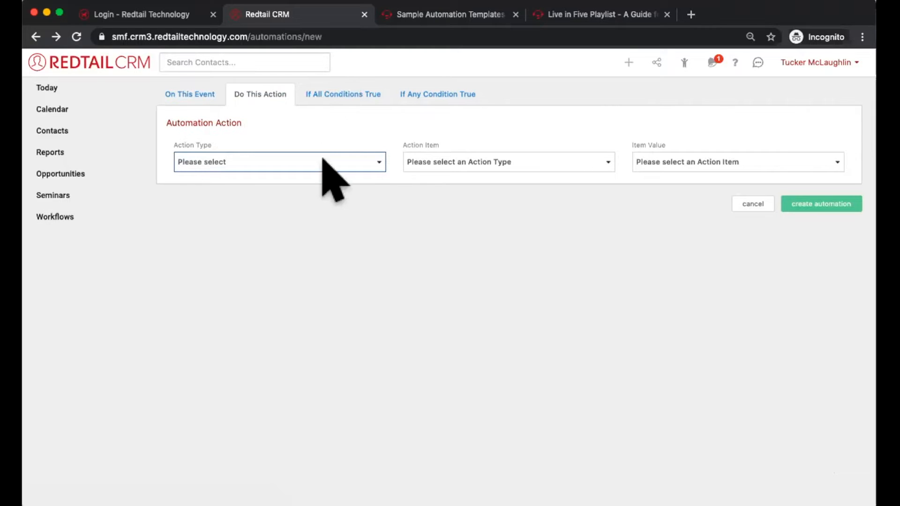
{"action": "left_click", "coordinate": [291, 162]}
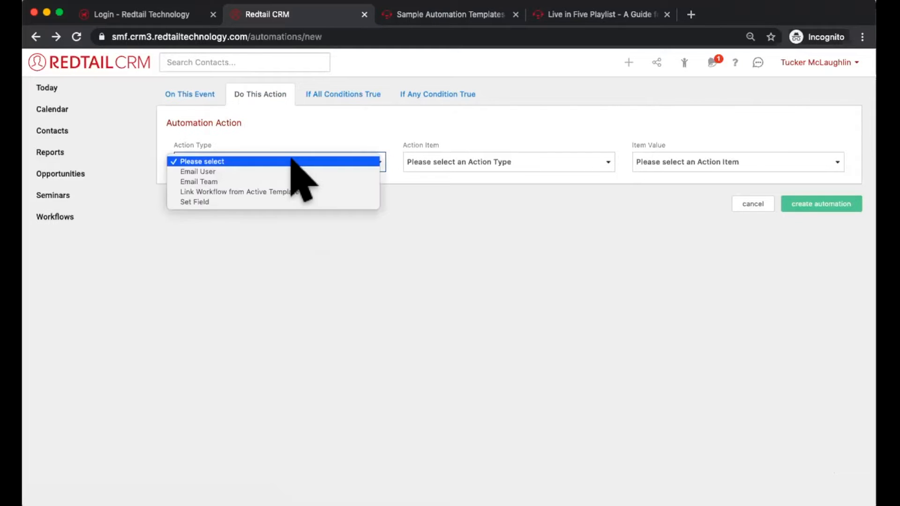
{"action": "left_click", "coordinate": [321, 190]}
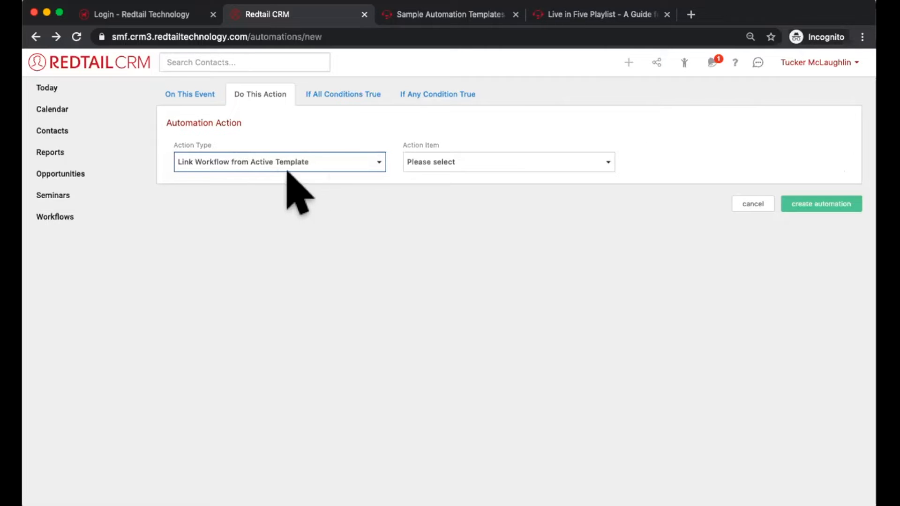
Step: Set the automation's action item to Onboarding Process and review its trigger event and description
{"action": "left_click", "coordinate": [419, 159]}
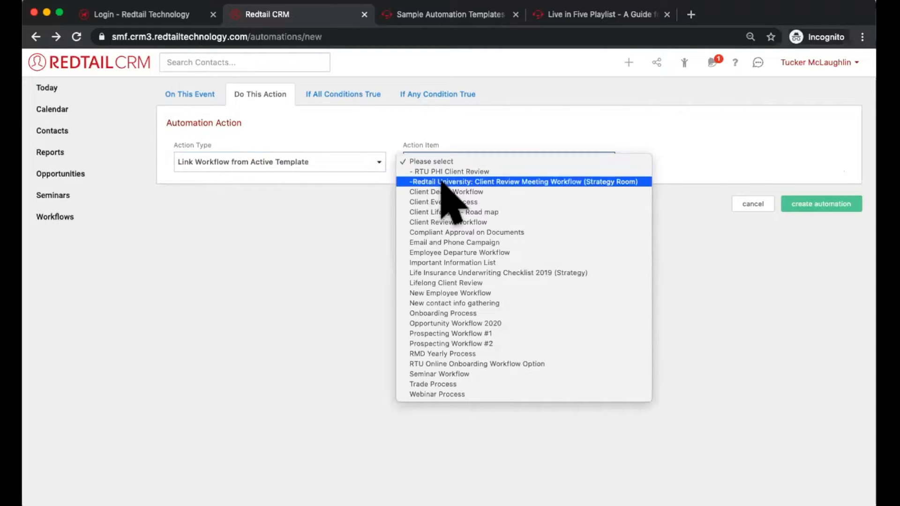
{"action": "left_click", "coordinate": [418, 312]}
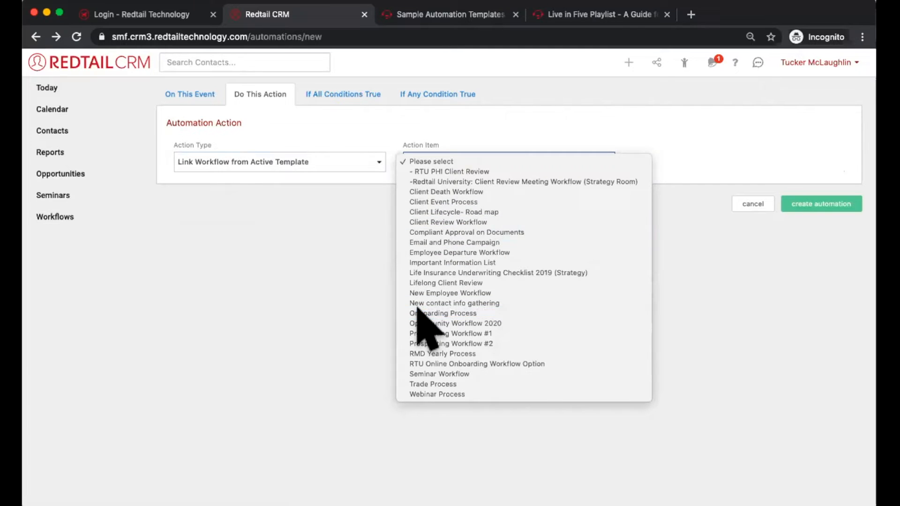
{"action": "left_click", "coordinate": [191, 97]}
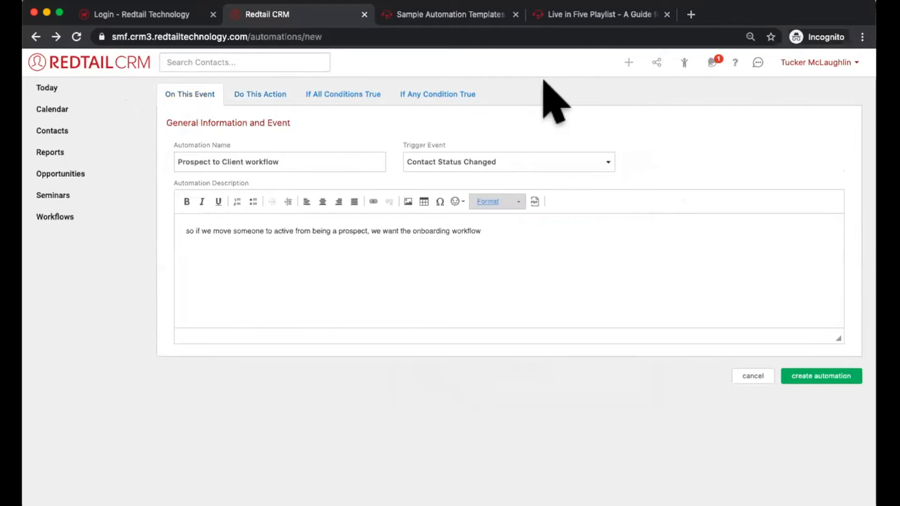
{"action": "left_click", "coordinate": [256, 96]}
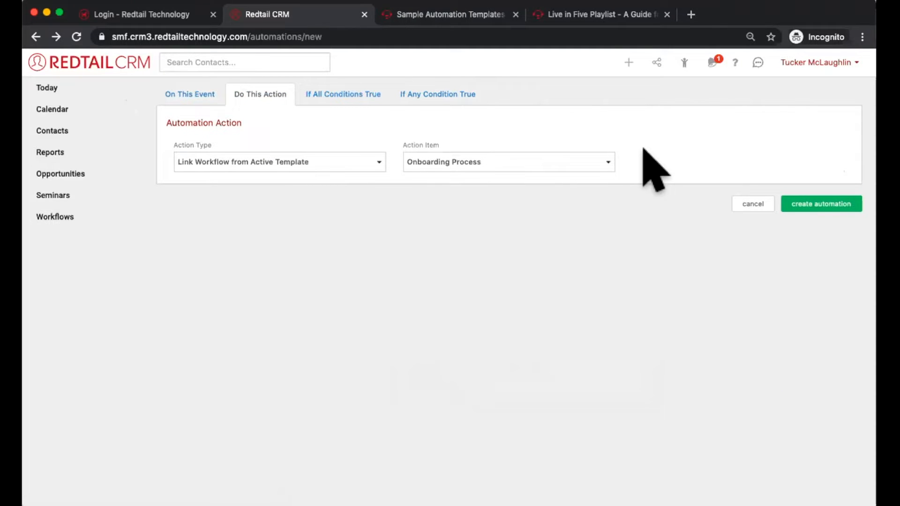
{"action": "left_click", "coordinate": [829, 202]}
{"action": "left_click", "coordinate": [197, 93]}
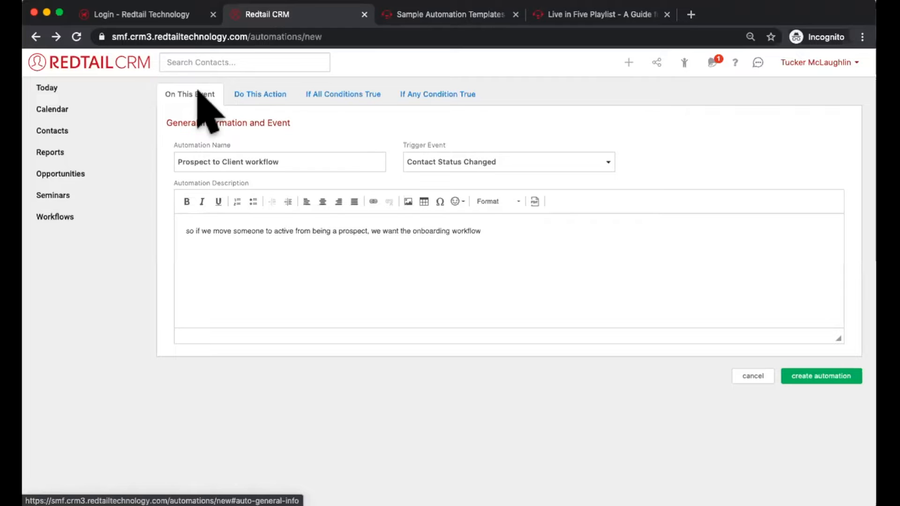
Step: Add a condition that must be met: Contact Status Equal To Active Client
{"action": "left_click", "coordinate": [345, 95]}
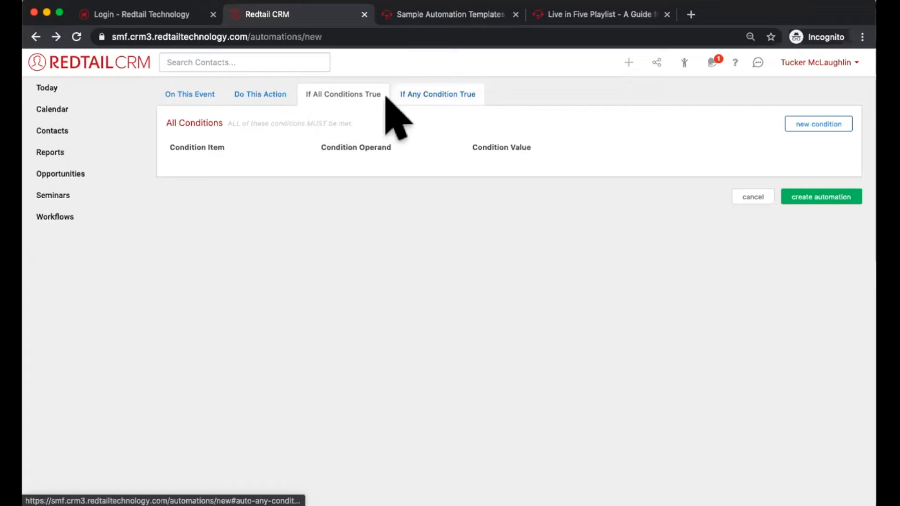
{"action": "left_click", "coordinate": [821, 125]}
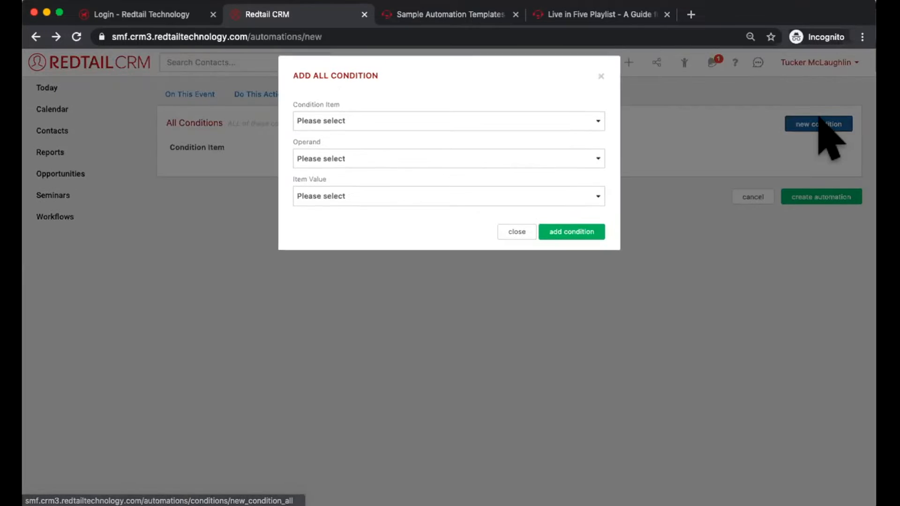
{"action": "left_click", "coordinate": [513, 127]}
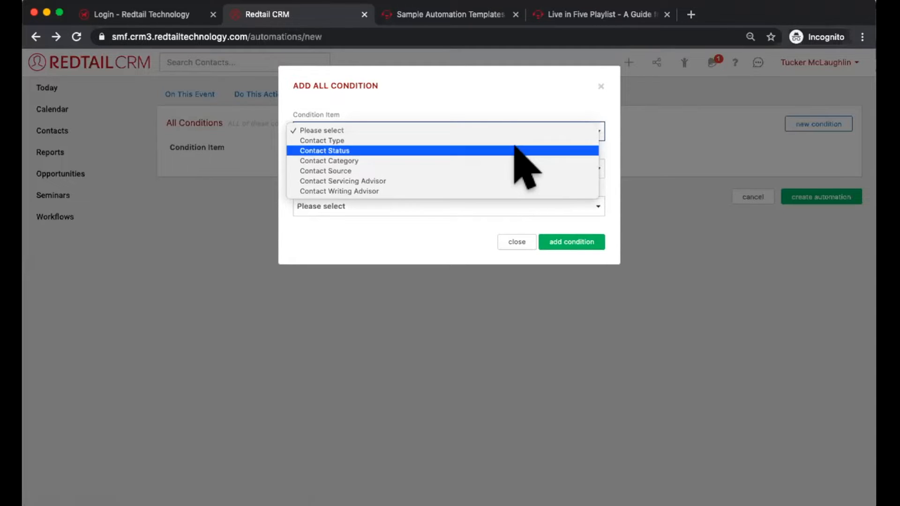
{"action": "left_click", "coordinate": [515, 150]}
{"action": "left_click", "coordinate": [438, 169]}
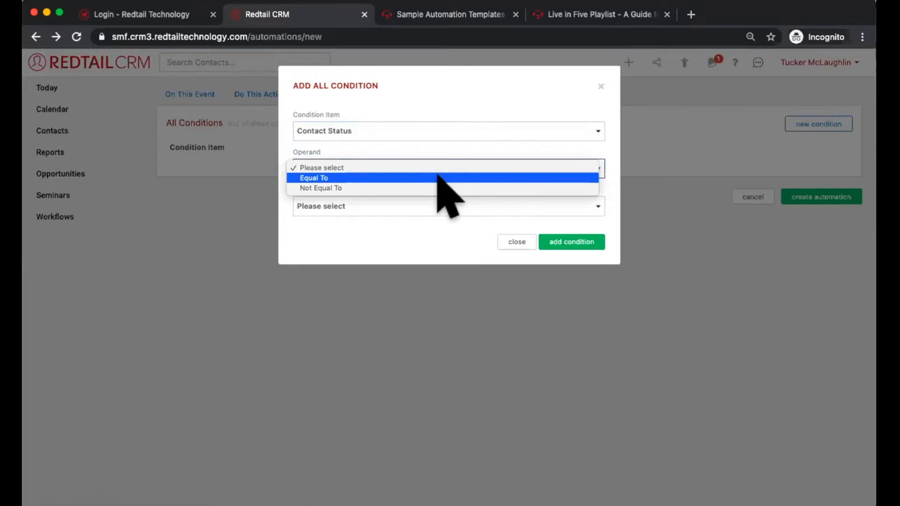
{"action": "left_click", "coordinate": [437, 178]}
{"action": "left_click", "coordinate": [432, 205]}
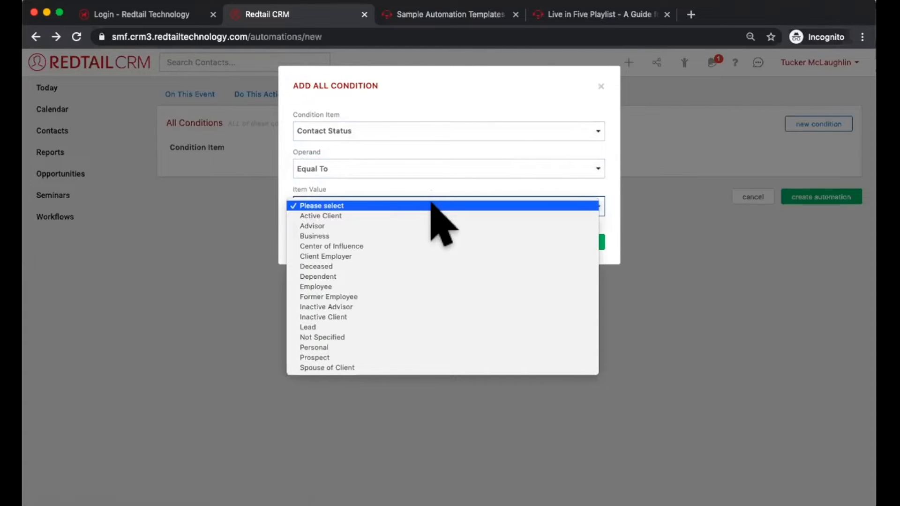
{"action": "left_click", "coordinate": [434, 215]}
{"action": "left_click", "coordinate": [581, 244]}
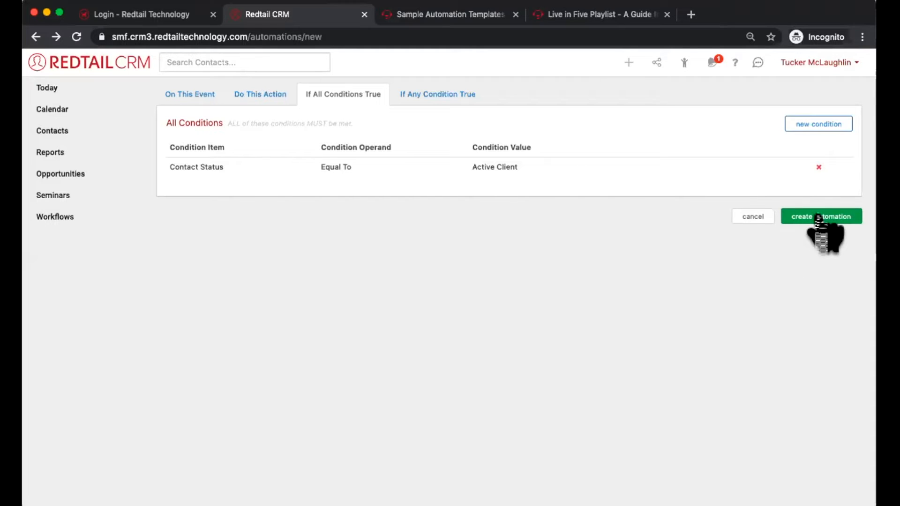
Step: Leave the any-condition list empty, check the sample automation templates, and create the Prospect to Client workflow automation
{"action": "left_click", "coordinate": [480, 96]}
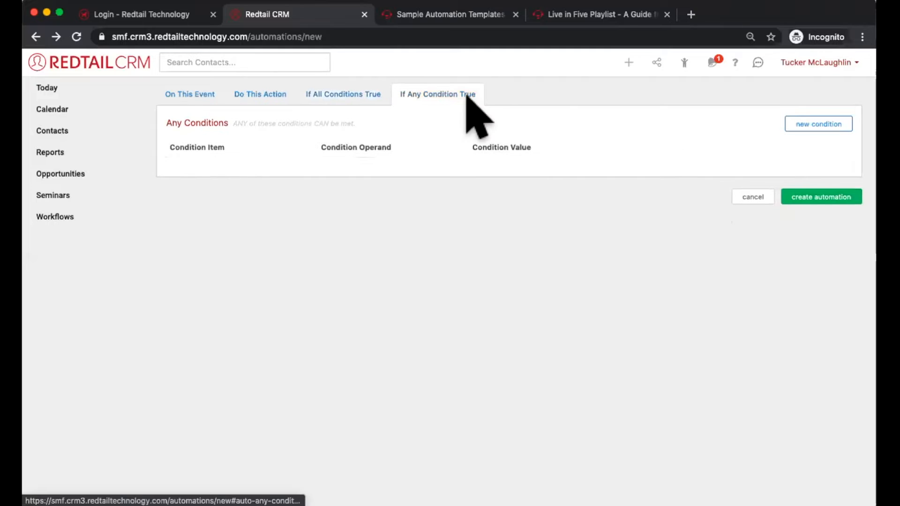
{"action": "left_click", "coordinate": [476, 17]}
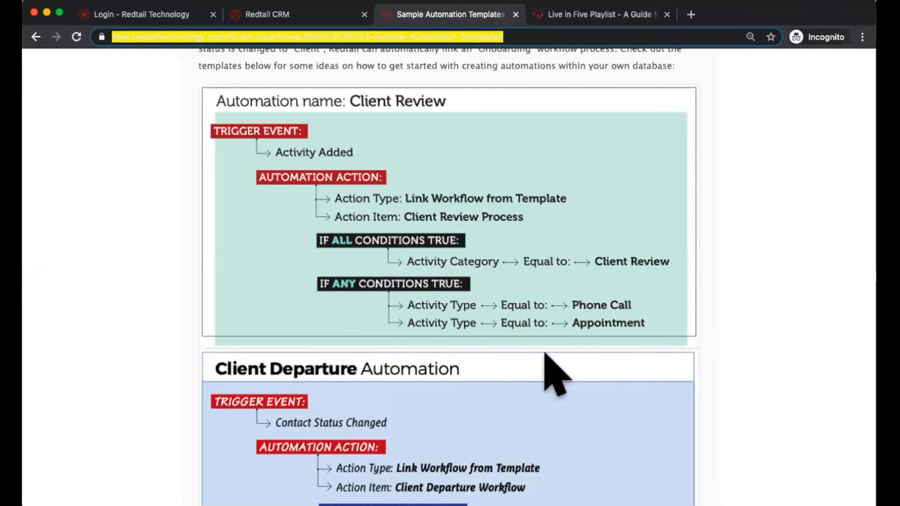
{"action": "left_click", "coordinate": [313, 15]}
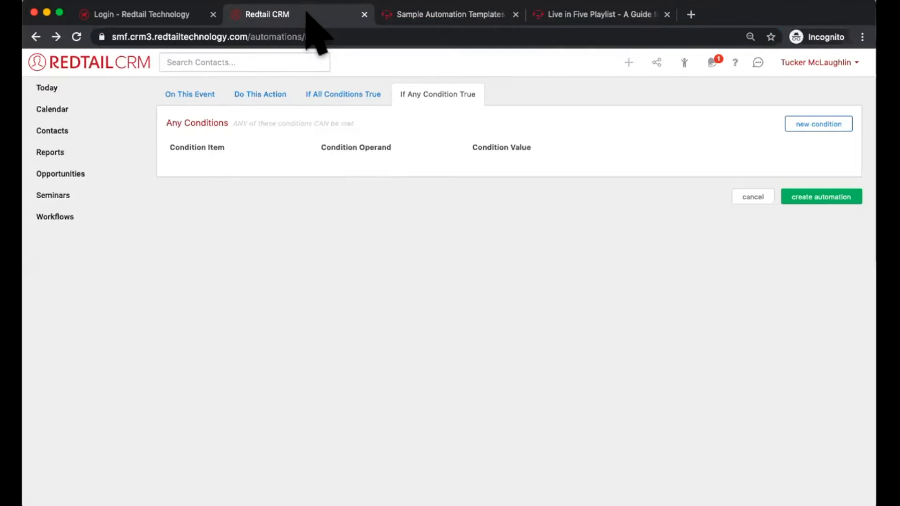
{"action": "left_click", "coordinate": [823, 197]}
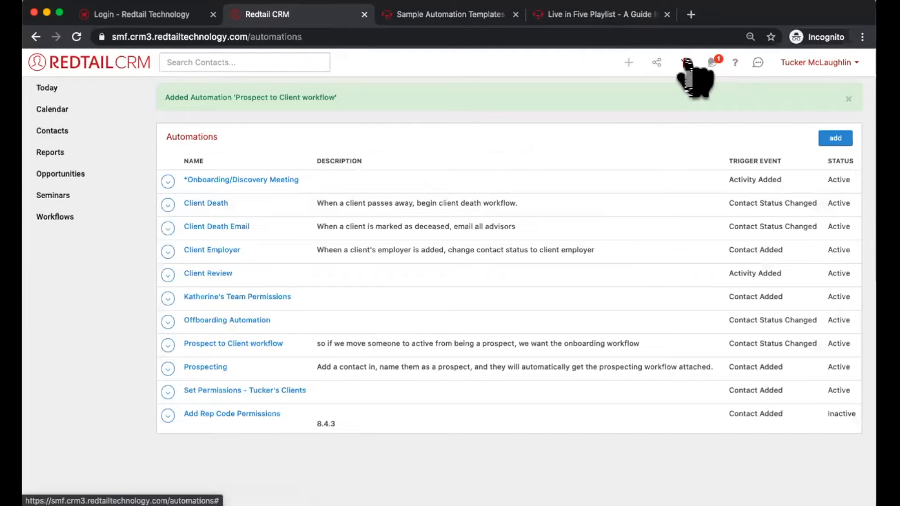
Step: Open the Hot Prospects QuickList and the record of its San Diego contact with source Referral
{"action": "left_click", "coordinate": [686, 62]}
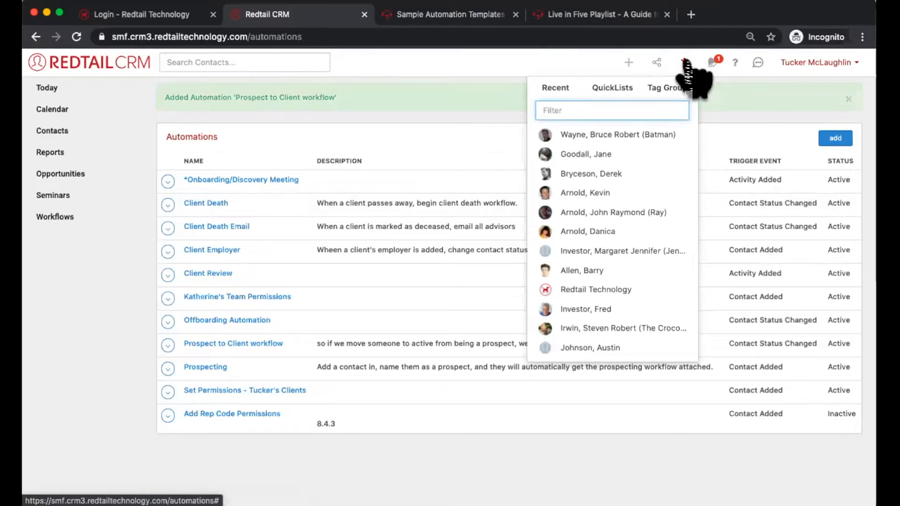
{"action": "left_click", "coordinate": [610, 89]}
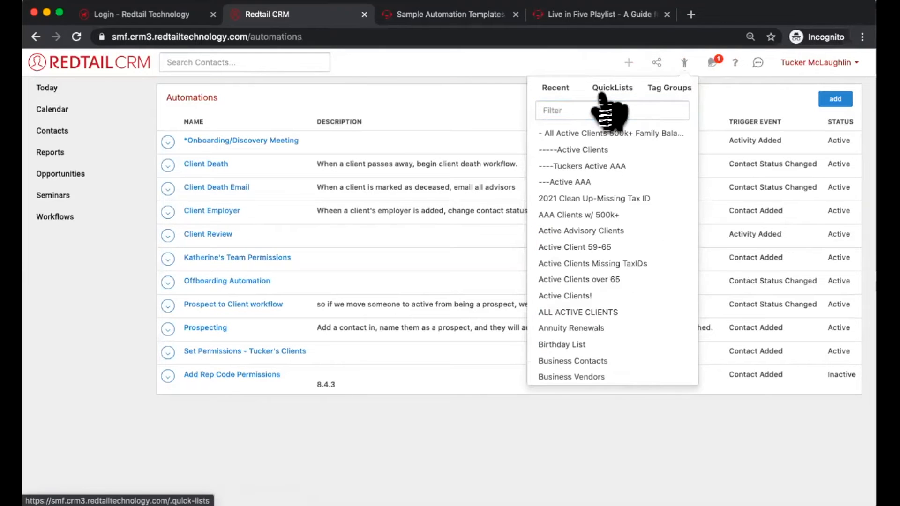
{"action": "scroll", "coordinate": [690, 295], "scroll_direction": "down", "scroll_amount": 6}
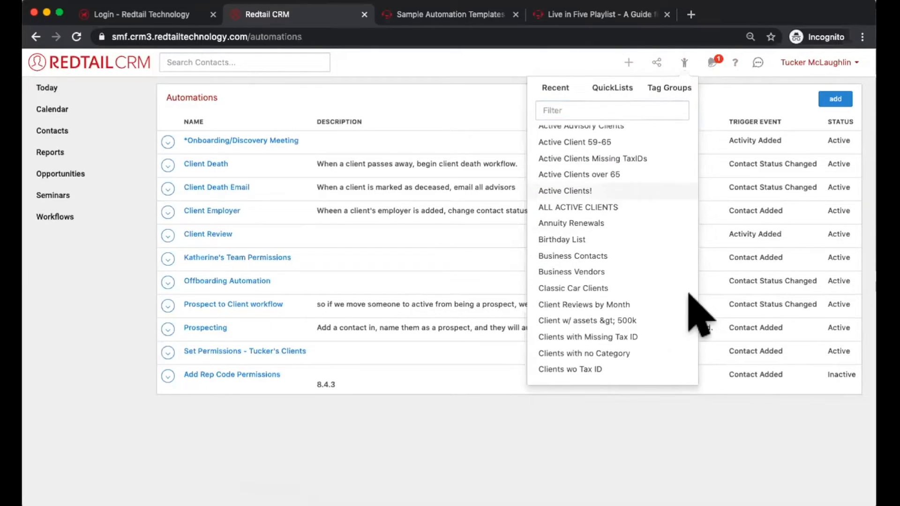
{"action": "scroll", "coordinate": [689, 295], "scroll_direction": "down", "scroll_amount": 2}
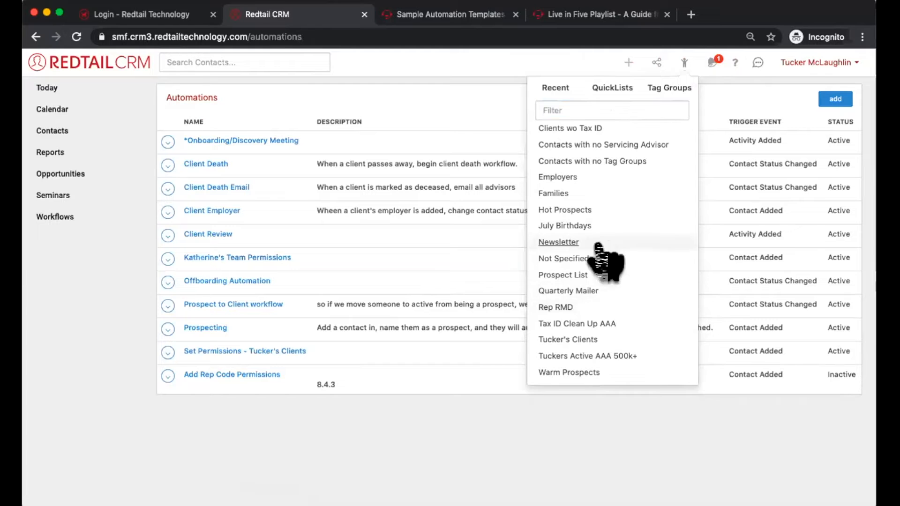
{"action": "left_click", "coordinate": [569, 211]}
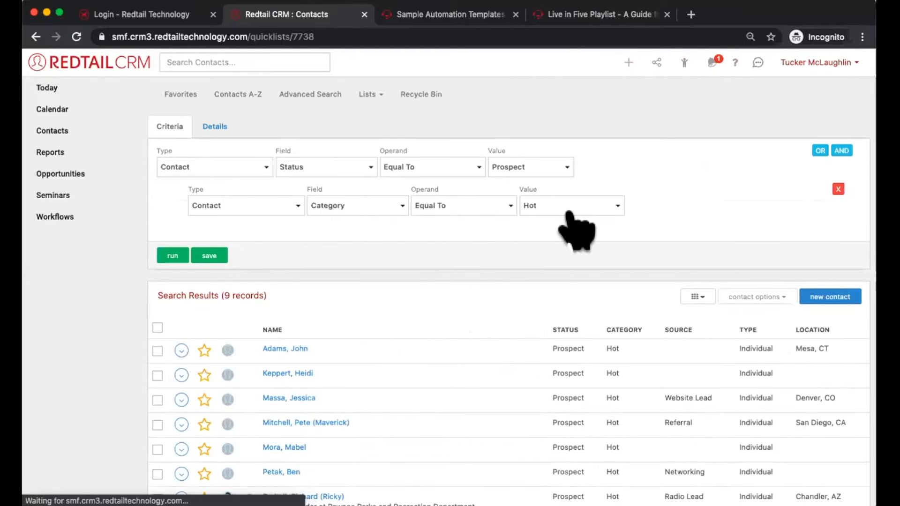
{"action": "scroll", "coordinate": [569, 213], "scroll_direction": "down", "scroll_amount": 2}
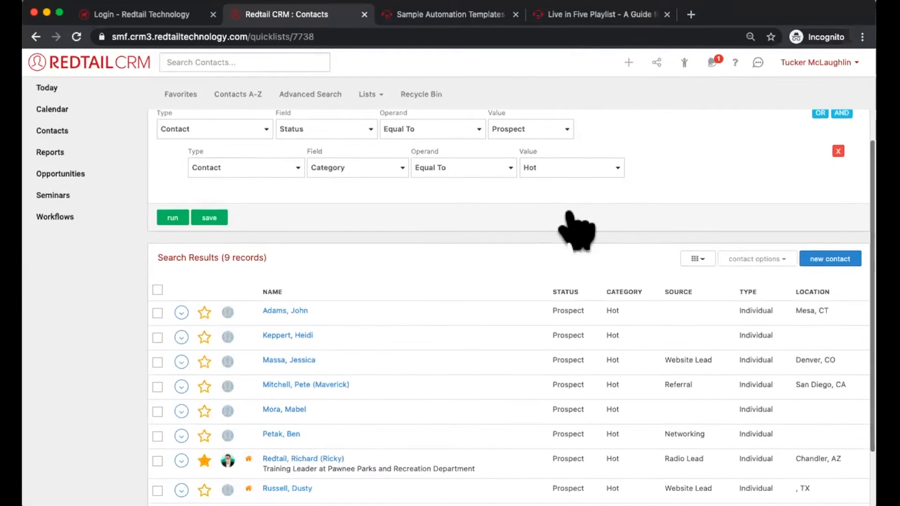
{"action": "left_click", "coordinate": [305, 385]}
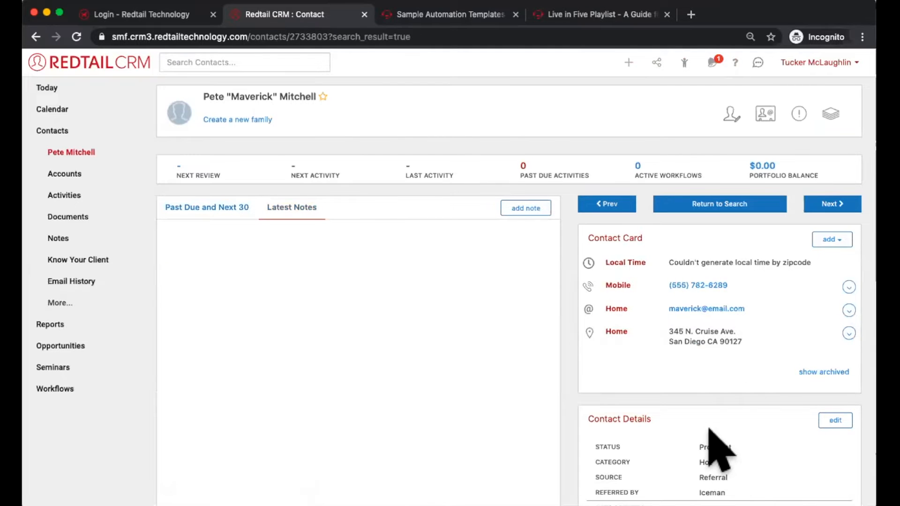
Step: Change the contact's status to Active Client in the contact details and save the update
{"action": "scroll", "coordinate": [717, 448], "scroll_direction": "down", "scroll_amount": 3}
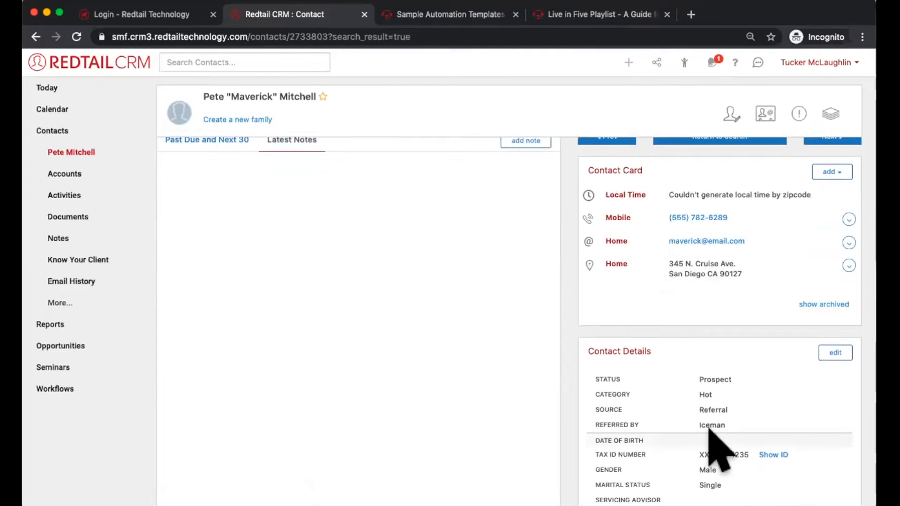
{"action": "scroll", "coordinate": [710, 429], "scroll_direction": "up", "scroll_amount": 3}
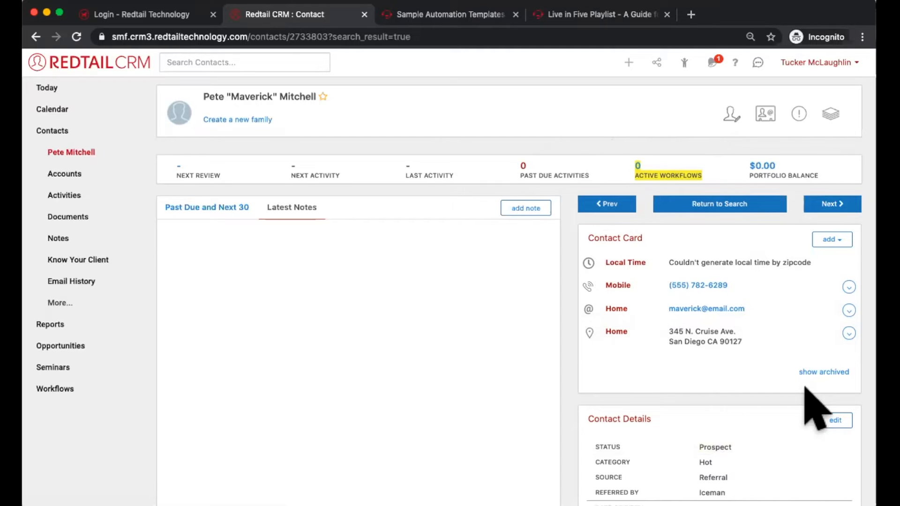
{"action": "left_click", "coordinate": [836, 420]}
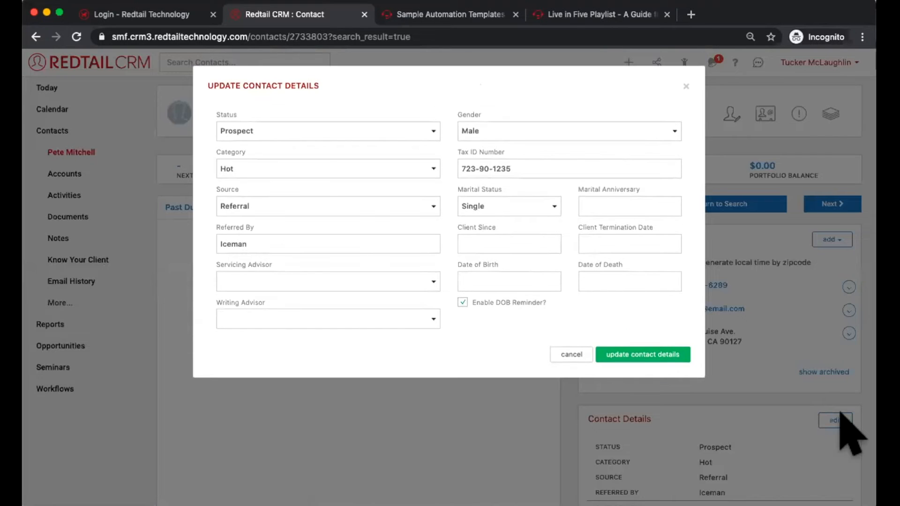
{"action": "left_click", "coordinate": [221, 133]}
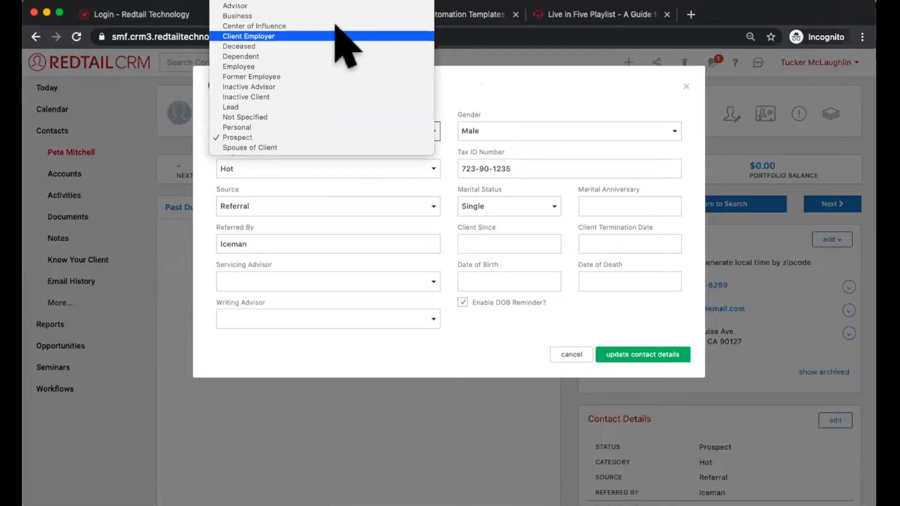
{"action": "left_click", "coordinate": [412, 7]}
{"action": "left_click", "coordinate": [650, 356]}
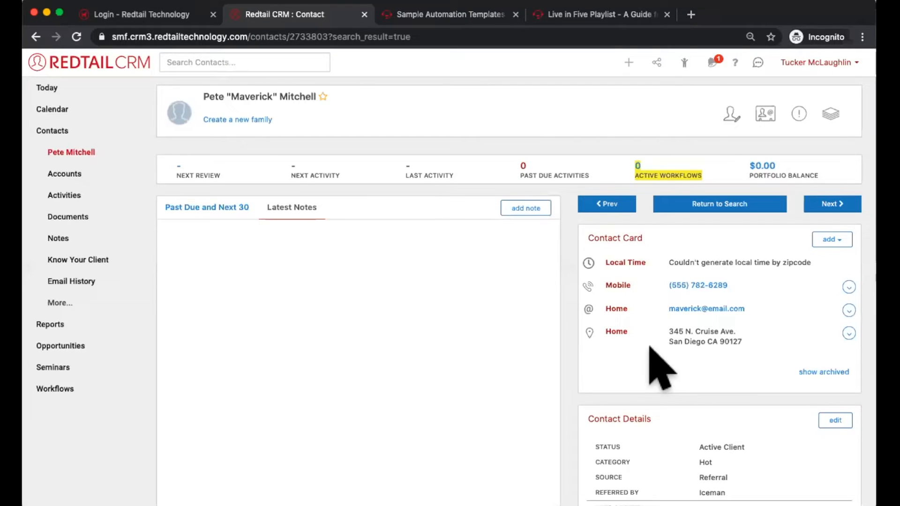
Step: Reload the contact record, view its active workflows, and open the linked Onboarding Process workflow
{"action": "left_click", "coordinate": [76, 37]}
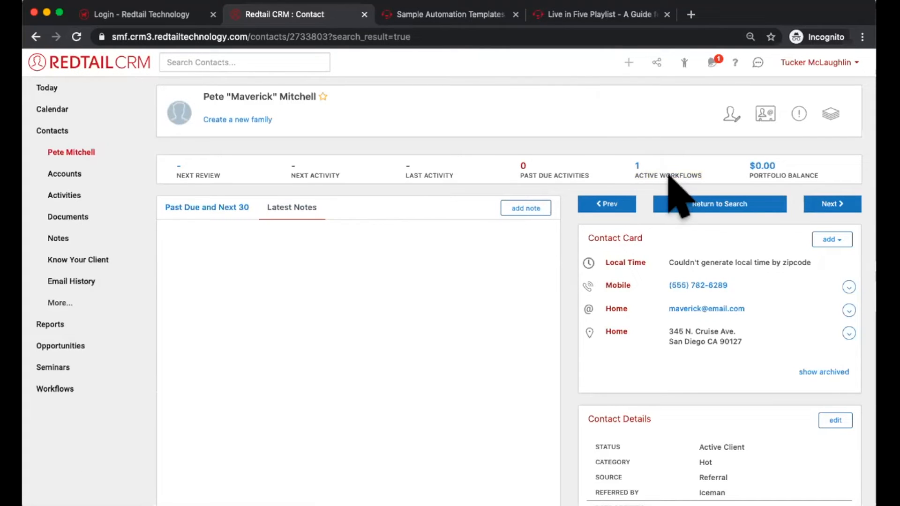
{"action": "left_click", "coordinate": [636, 168]}
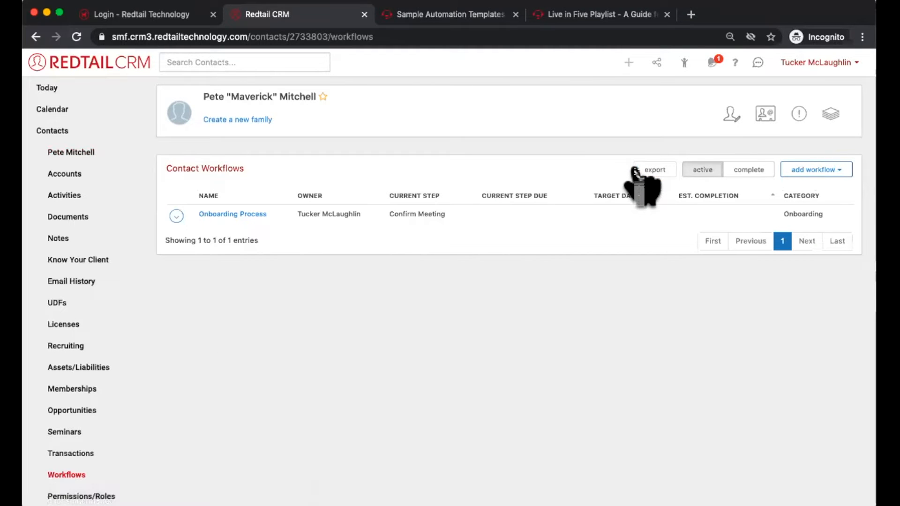
{"action": "left_click", "coordinate": [235, 213]}
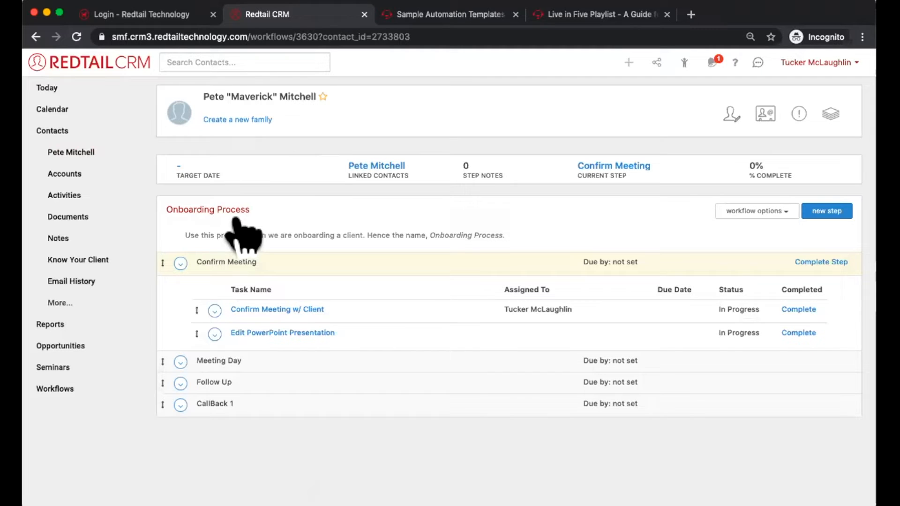
Step: Go to account management and open the list of automation templates
{"action": "left_click", "coordinate": [837, 64]}
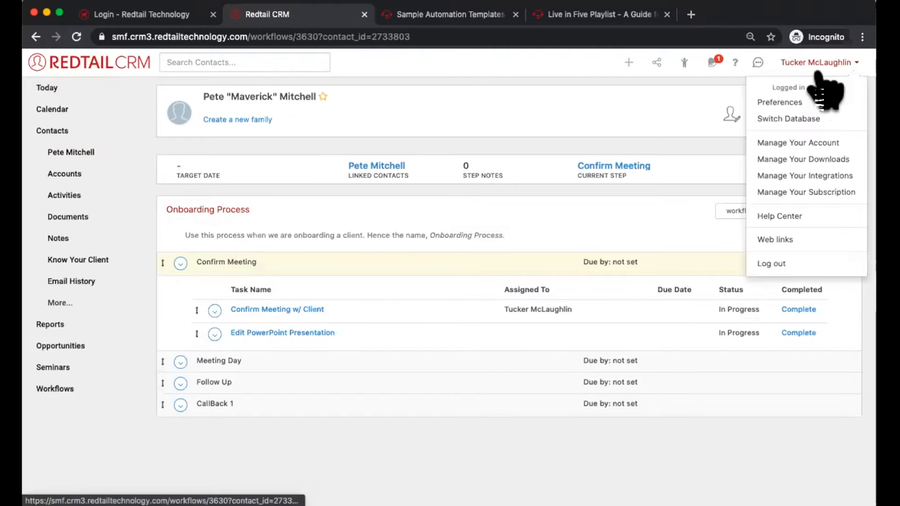
{"action": "left_click", "coordinate": [771, 143]}
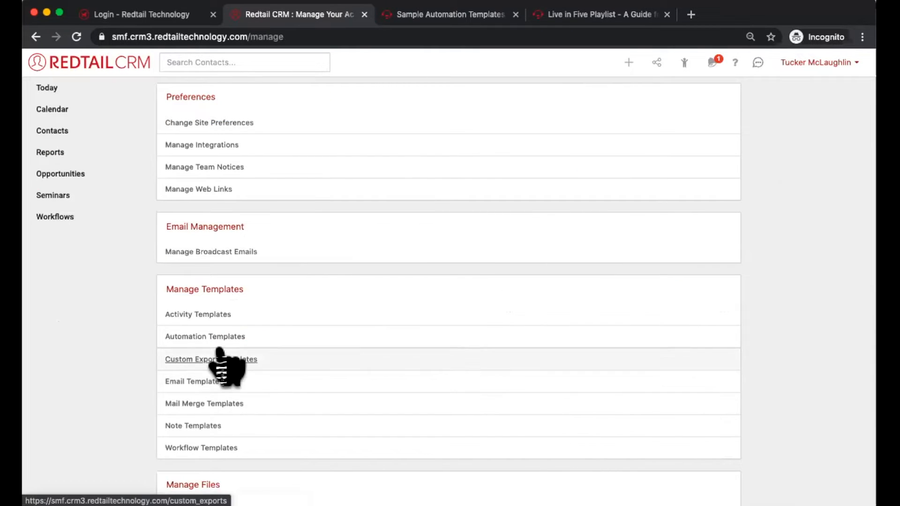
{"action": "left_click", "coordinate": [211, 335]}
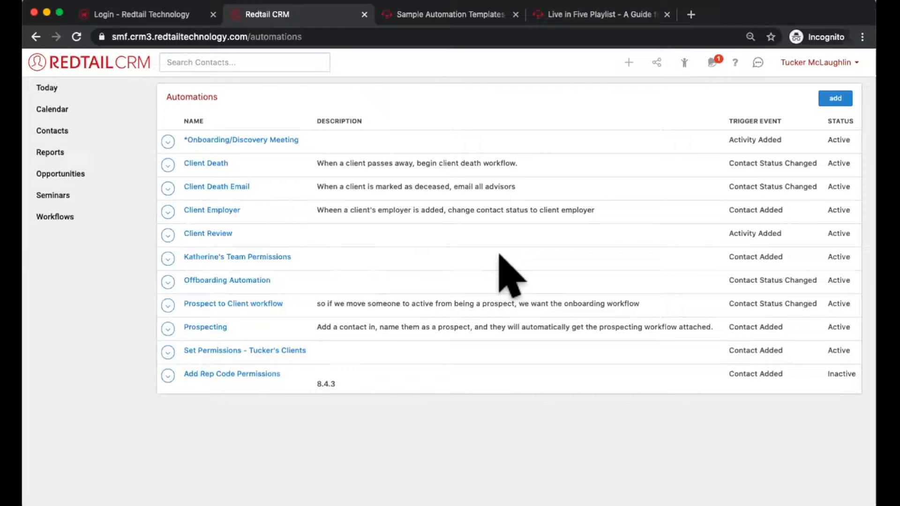
Step: Open the database-wide list of active workflows
{"action": "key", "text": "super+Tab"}
{"action": "key", "text": "Right"}
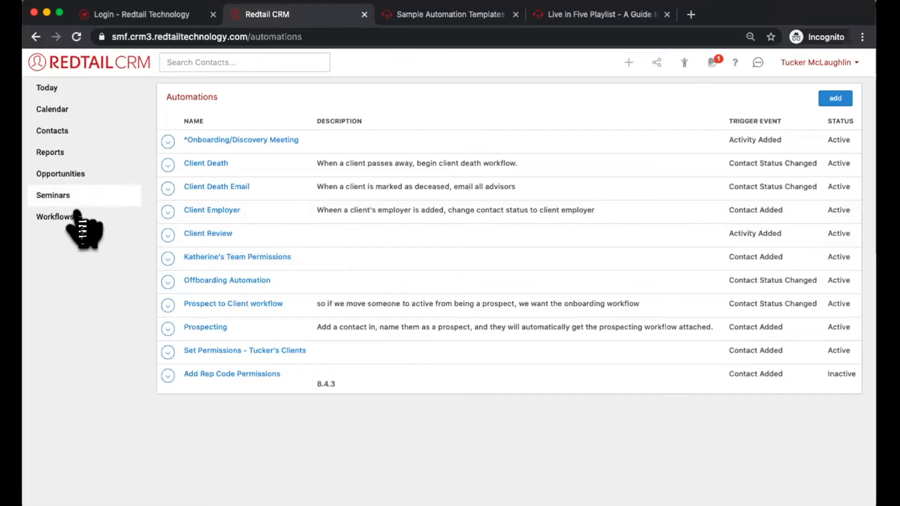
{"action": "left_click", "coordinate": [76, 213]}
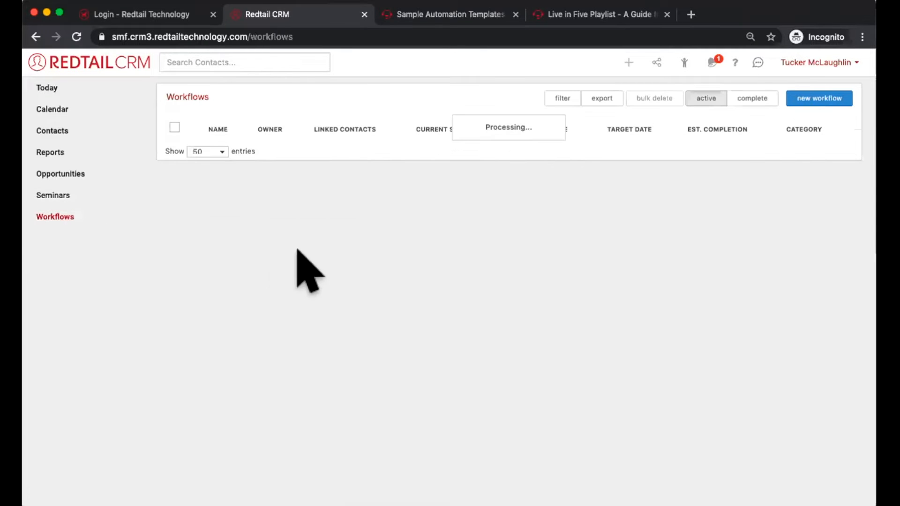
Step: Look through the full database-wide list of active workflows and return to its start
{"action": "scroll", "coordinate": [335, 242], "scroll_direction": "down", "scroll_amount": 3}
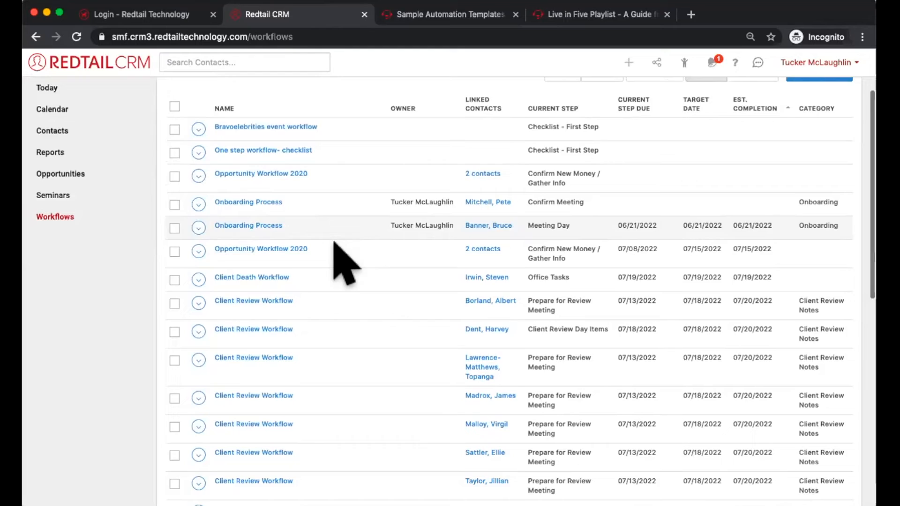
{"action": "scroll", "coordinate": [345, 262], "scroll_direction": "down", "scroll_amount": 5}
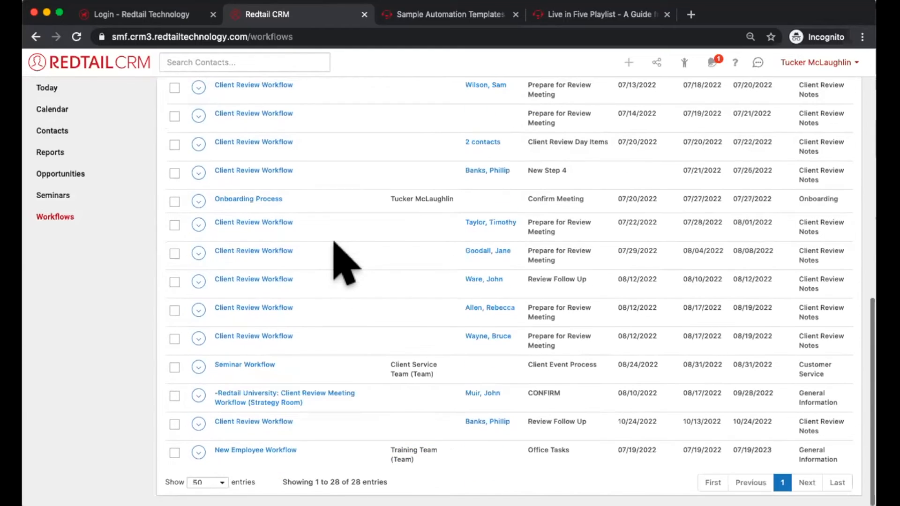
{"action": "scroll", "coordinate": [344, 262], "scroll_direction": "up", "scroll_amount": 5}
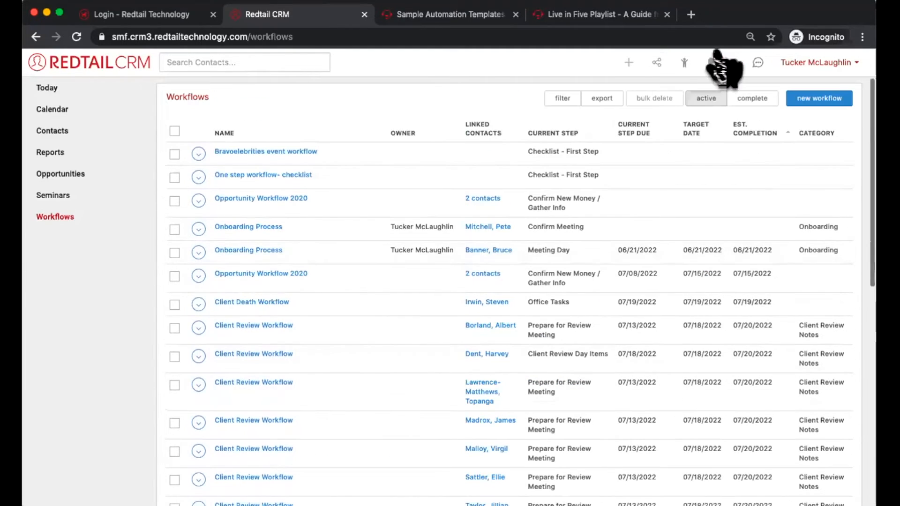
Step: Create a new workflow from the Important Information List template and view its Gather the Following Info tasks
{"action": "left_click", "coordinate": [628, 64]}
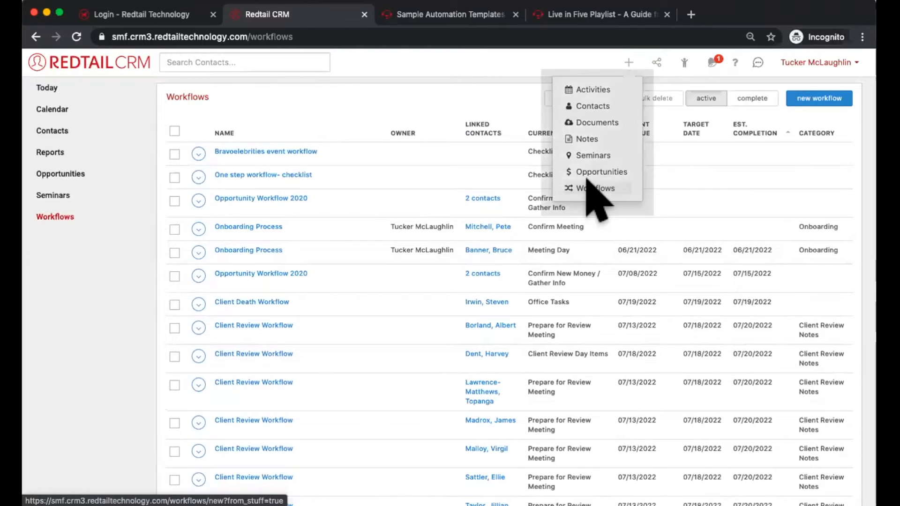
{"action": "left_click", "coordinate": [587, 188]}
{"action": "left_click", "coordinate": [356, 131]}
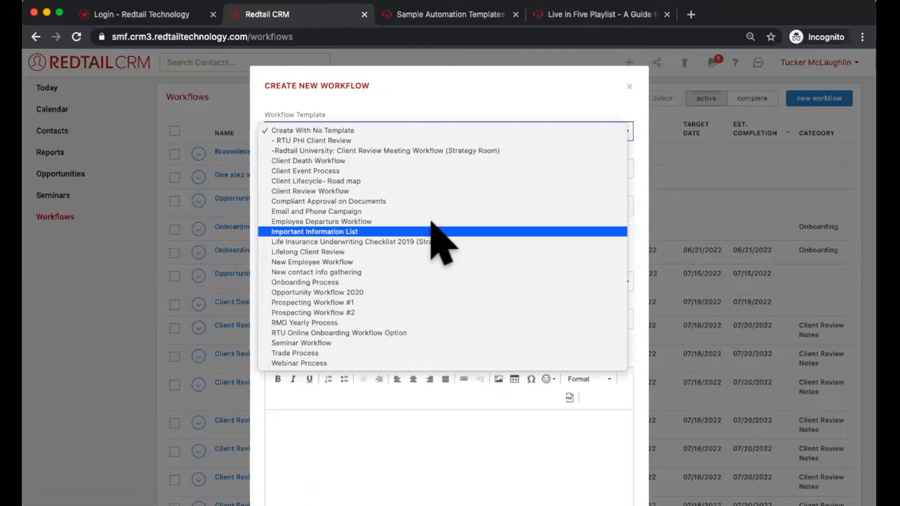
{"action": "left_click", "coordinate": [342, 230]}
{"action": "scroll", "coordinate": [511, 319], "scroll_direction": "down", "scroll_amount": 3}
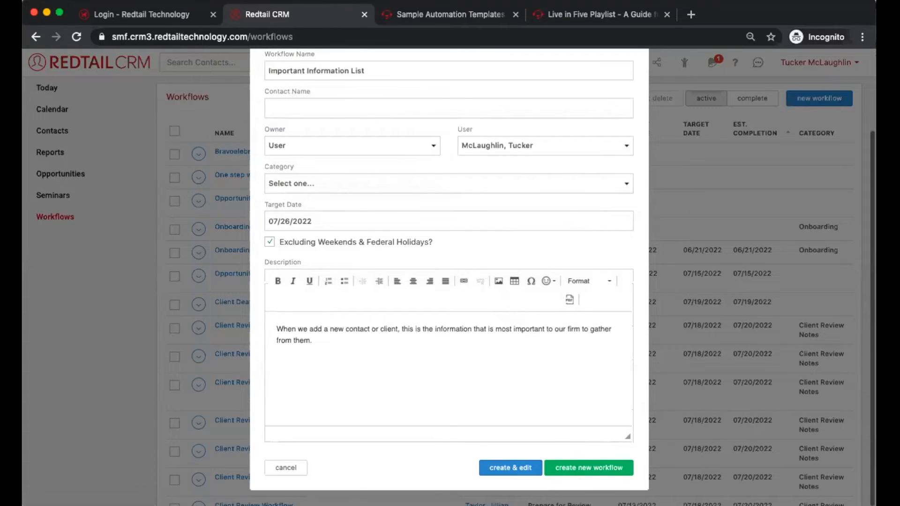
{"action": "left_click", "coordinate": [582, 468]}
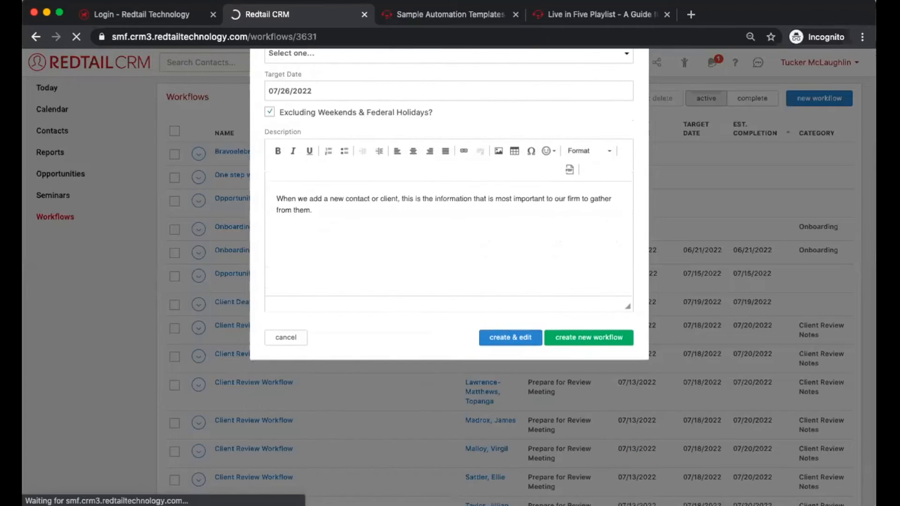
{"action": "scroll", "coordinate": [509, 286], "scroll_direction": "down", "scroll_amount": 1}
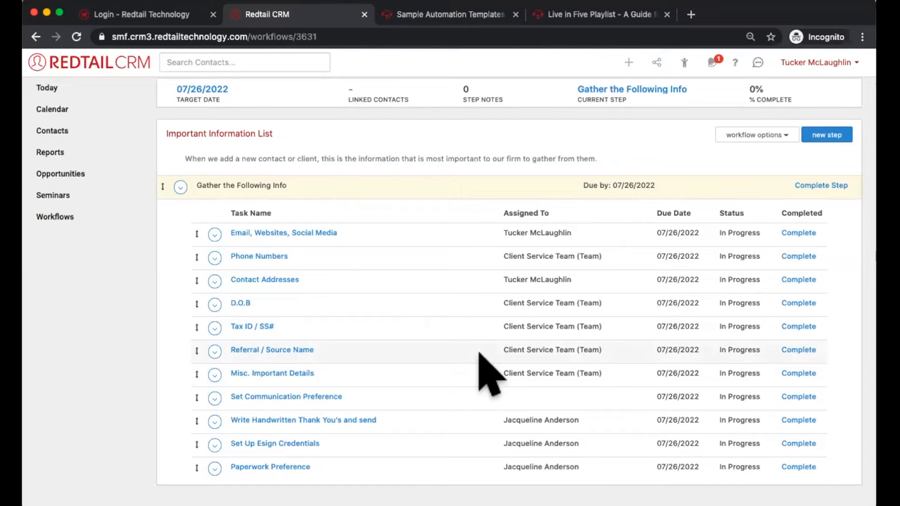
Step: Return to the database-wide workflows list and switch to the Automations slide in PowerPoint
{"action": "scroll", "coordinate": [479, 361], "scroll_direction": "left", "scroll_amount": 5}
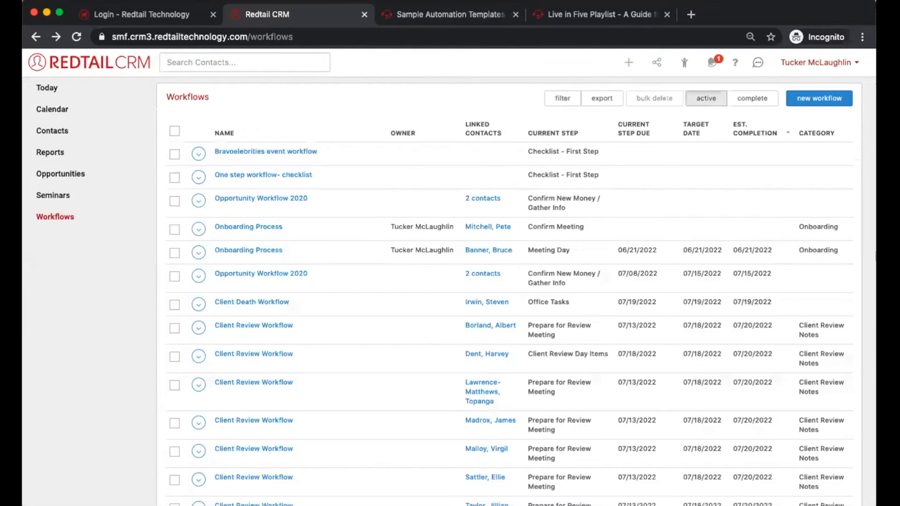
{"action": "key", "text": "super+Tab"}
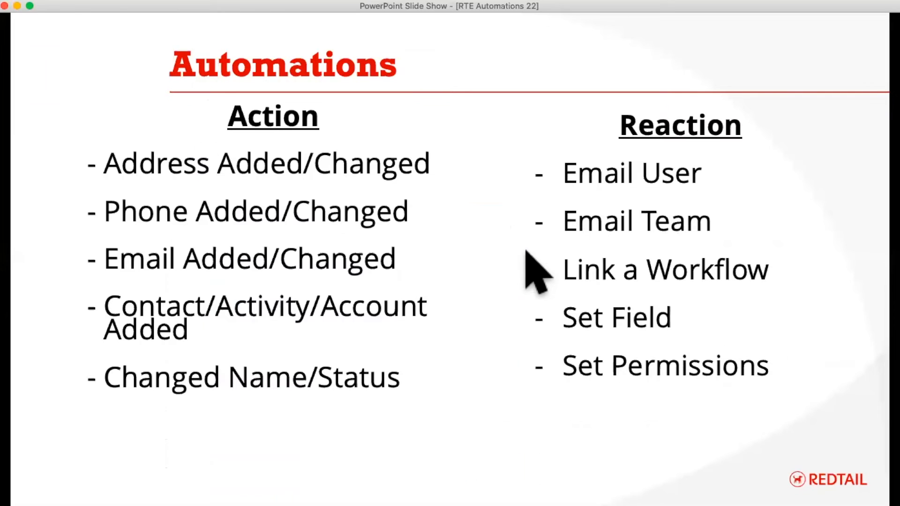
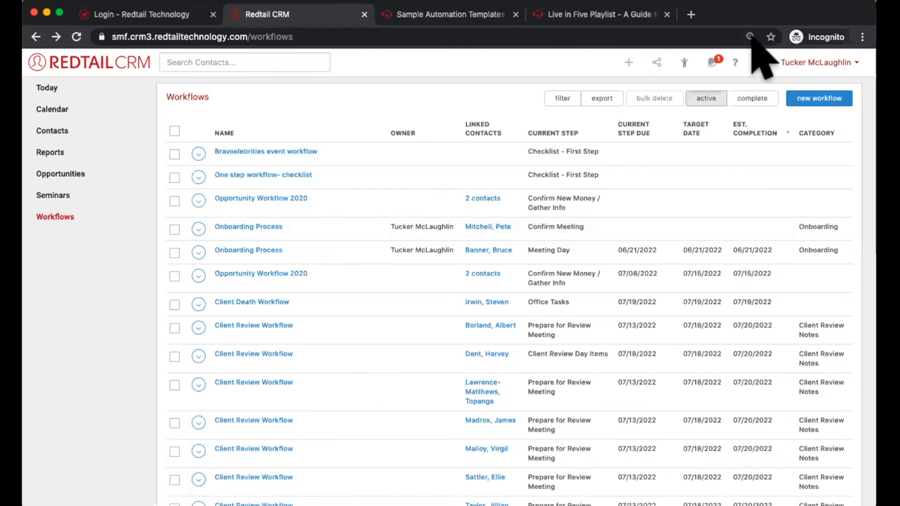
Step: Open the automation templates list and check the Client Review example in the Sample Automation Templates article before returning to the list
{"action": "left_click", "coordinate": [828, 63]}
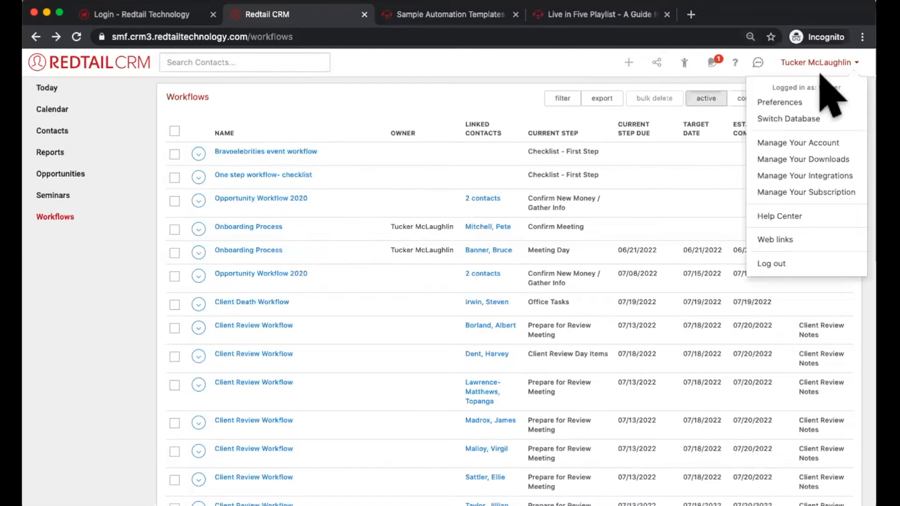
{"action": "left_click", "coordinate": [799, 149]}
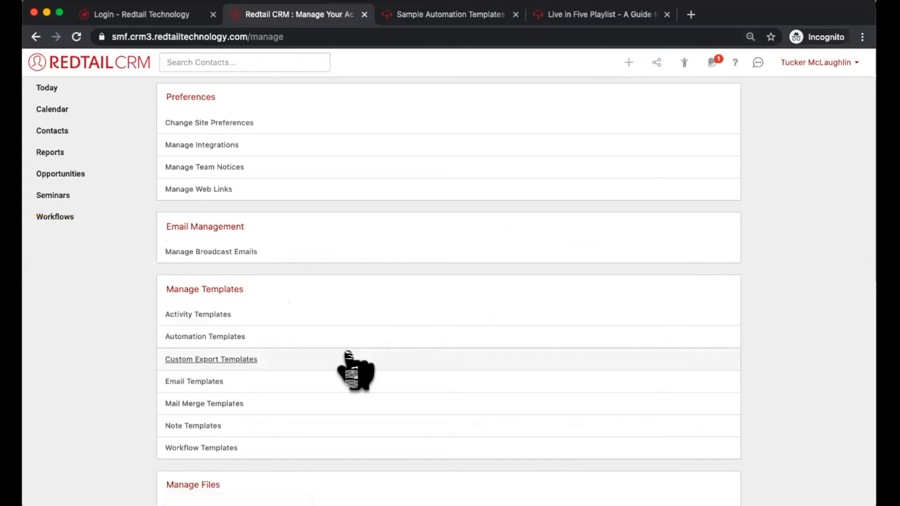
{"action": "left_click", "coordinate": [236, 337]}
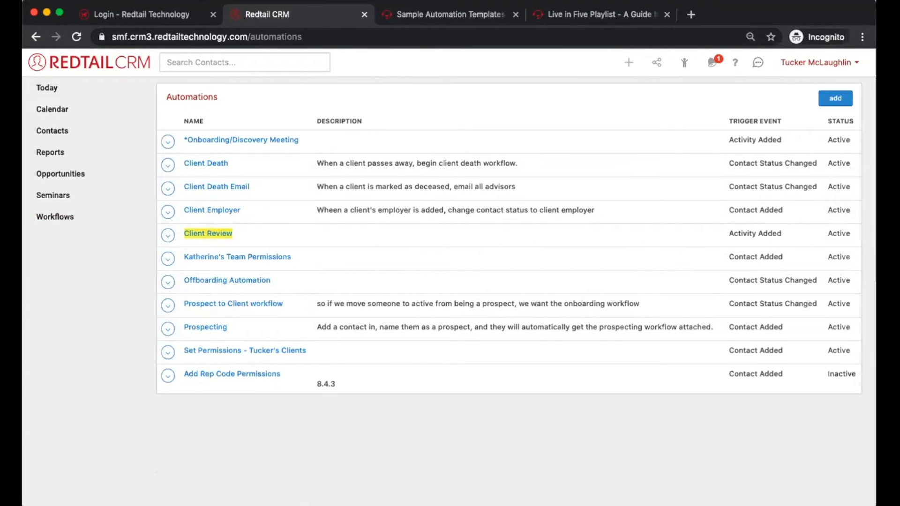
{"action": "left_click", "coordinate": [421, 13]}
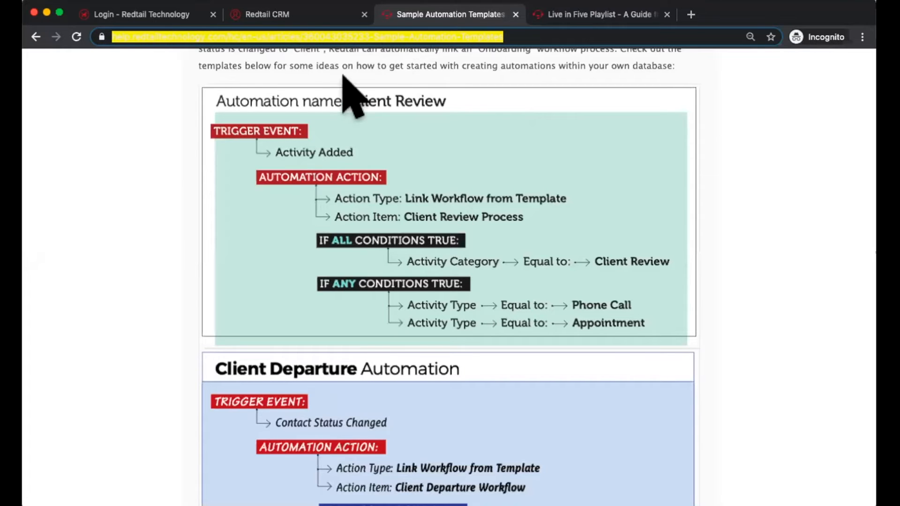
{"action": "left_click", "coordinate": [284, 15]}
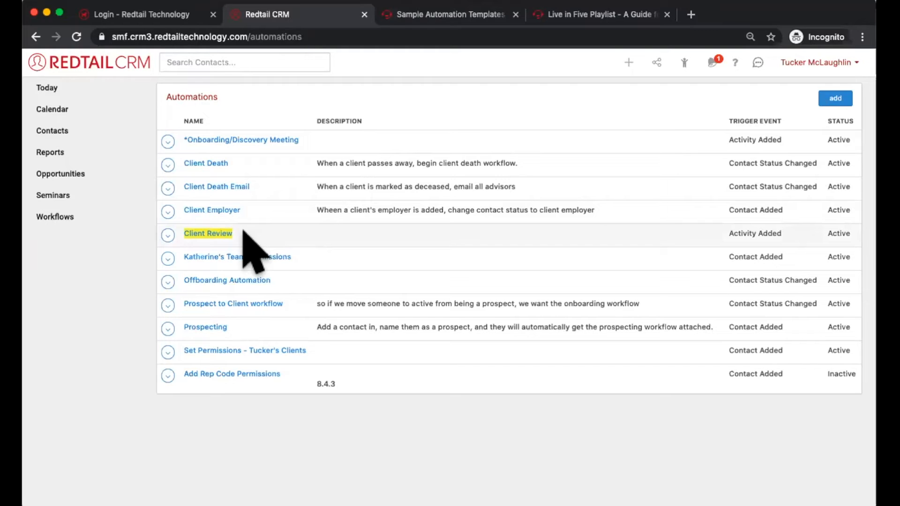
Step: Open the Client Review automation and examine its trigger event, action, all-conditions and any-condition settings
{"action": "left_click", "coordinate": [224, 233]}
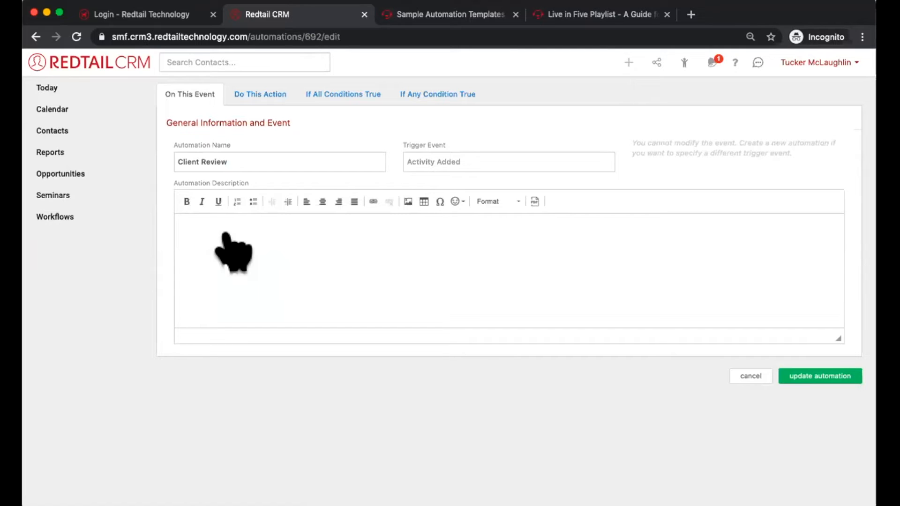
{"action": "left_click", "coordinate": [262, 90]}
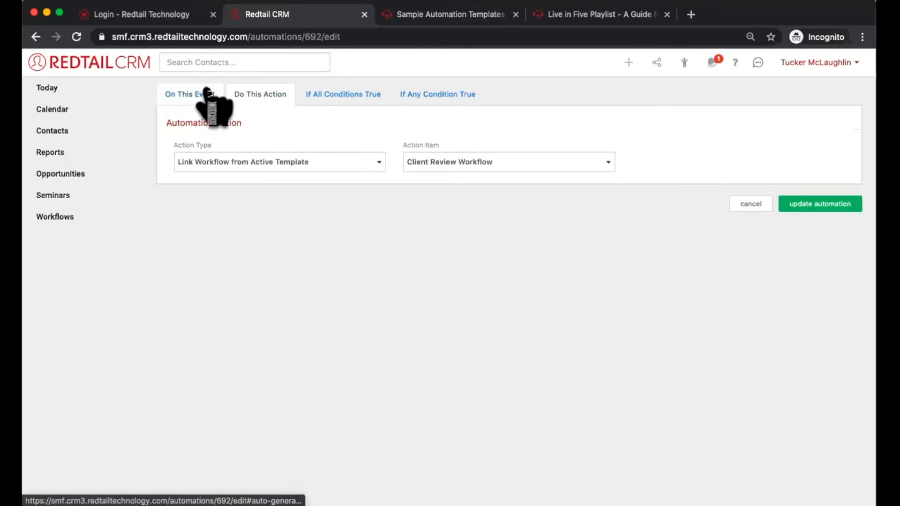
{"action": "left_click", "coordinate": [341, 96]}
{"action": "left_click", "coordinate": [270, 93]}
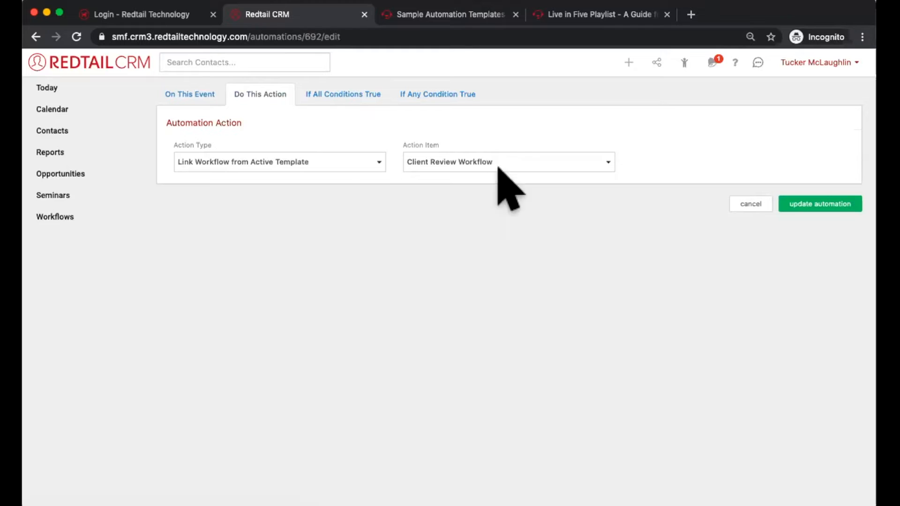
{"action": "left_click", "coordinate": [338, 93]}
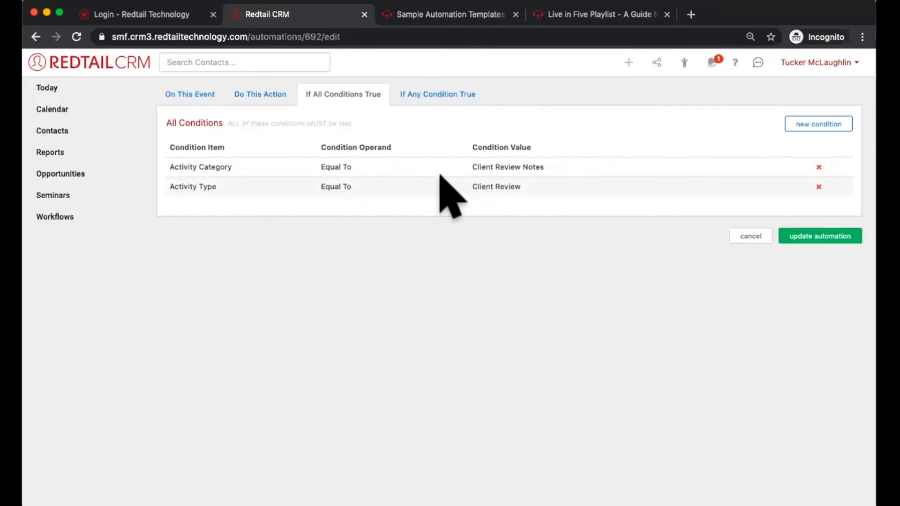
{"action": "left_click", "coordinate": [456, 89]}
{"action": "left_click", "coordinate": [359, 99]}
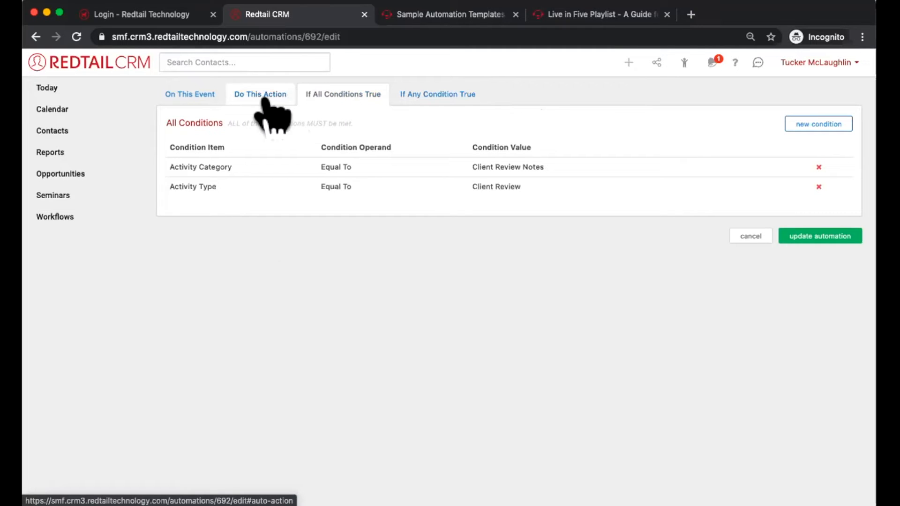
{"action": "left_click", "coordinate": [200, 97]}
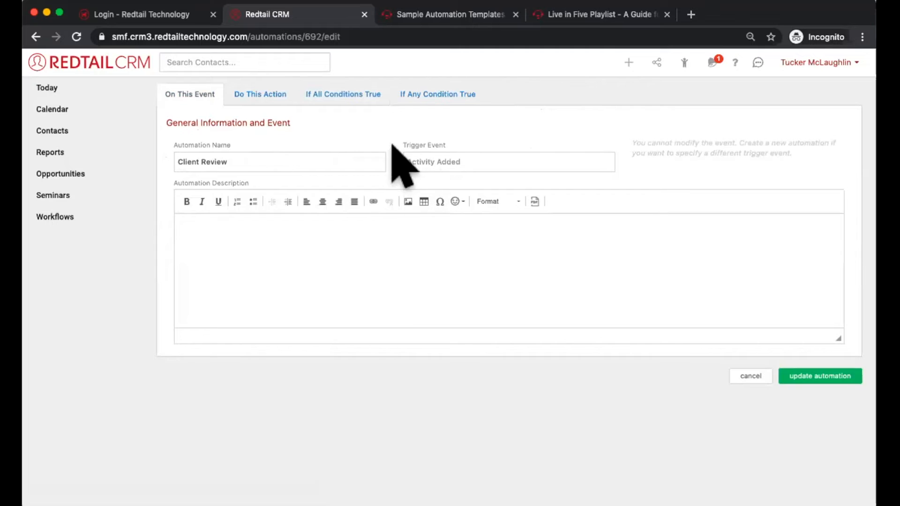
{"action": "left_click", "coordinate": [353, 94]}
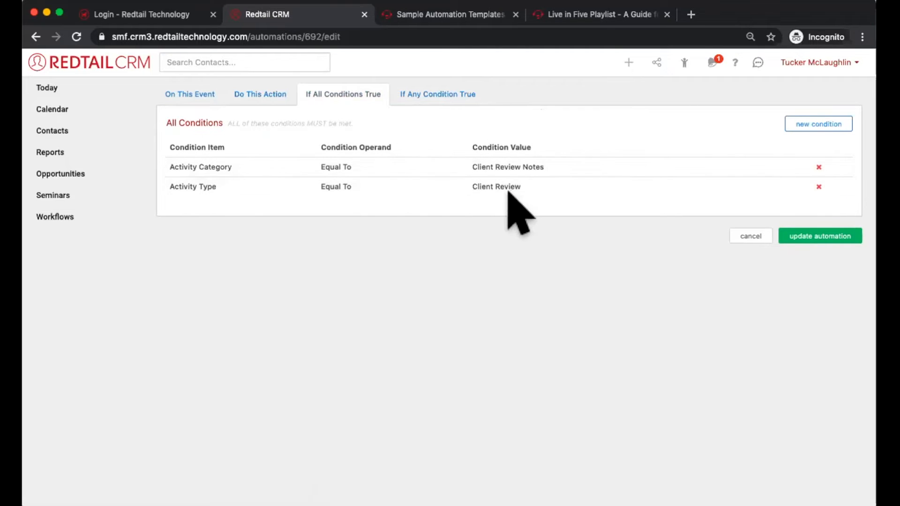
{"action": "left_click", "coordinate": [248, 91]}
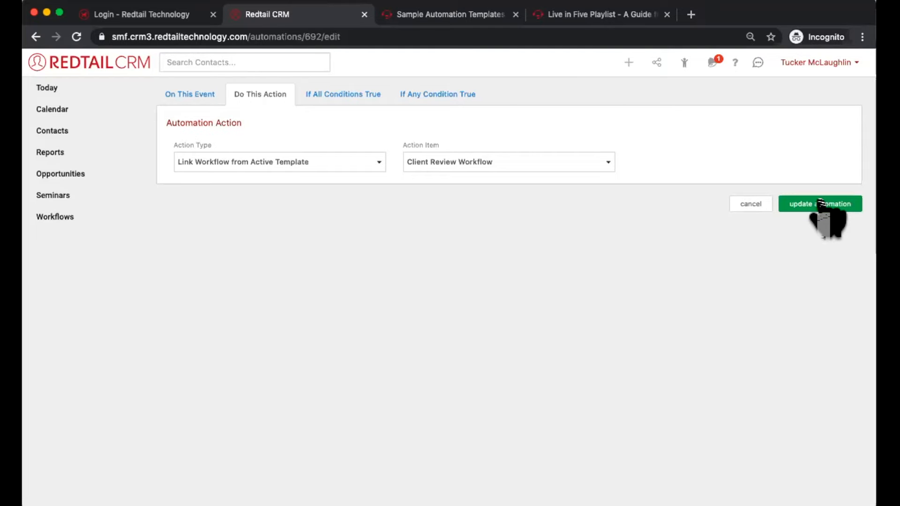
Step: Open the record of the seventh contact in the recent contacts list and start a new activity for that contact
{"action": "mouse_move", "coordinate": [683, 64]}
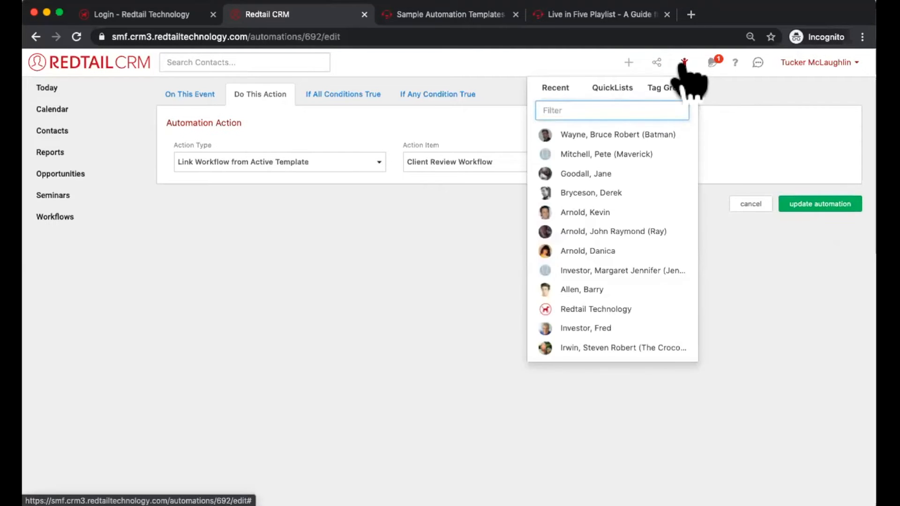
{"action": "left_click", "coordinate": [586, 253]}
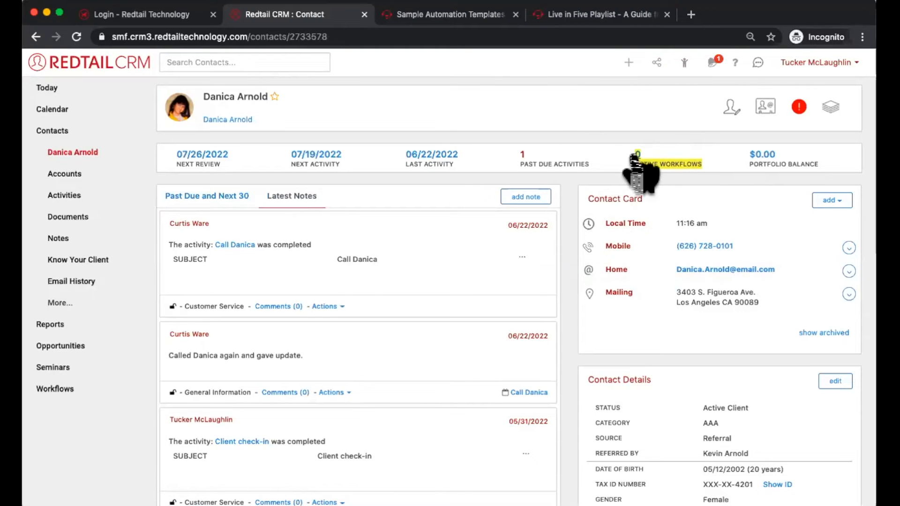
{"action": "left_click", "coordinate": [629, 62]}
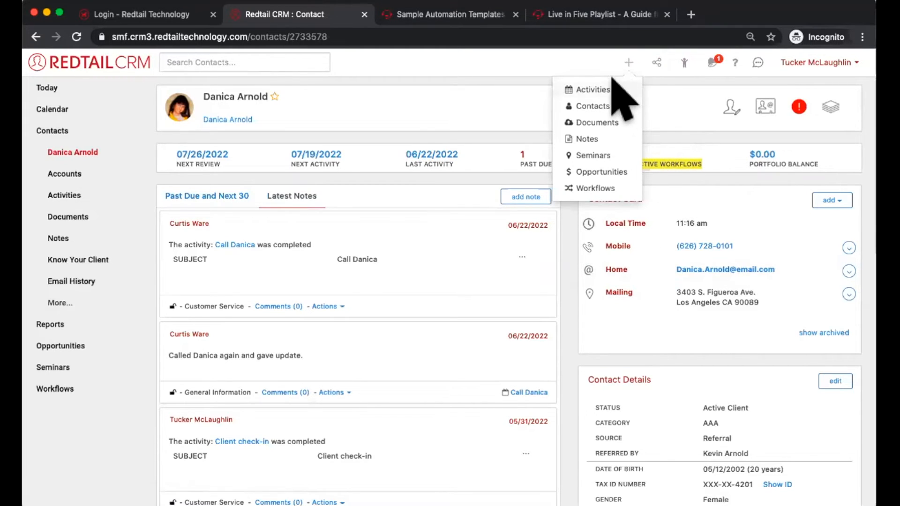
{"action": "left_click", "coordinate": [605, 91]}
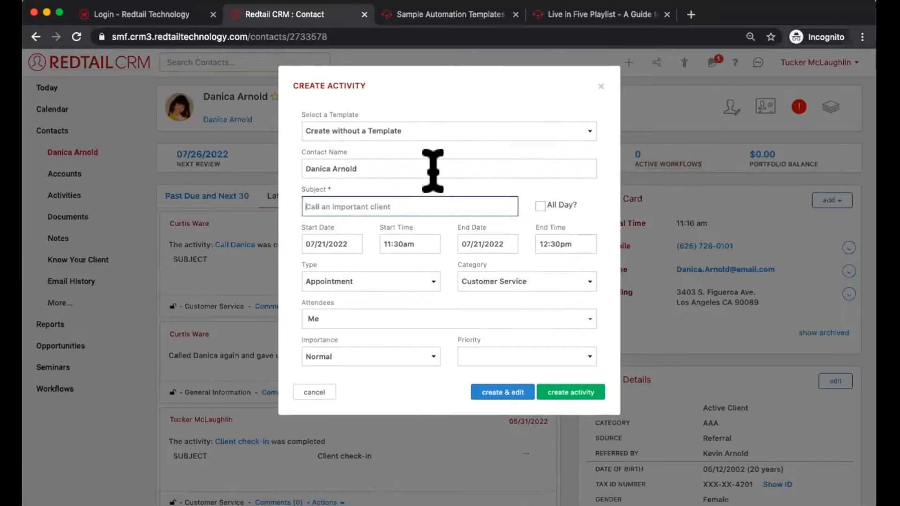
Step: Set the new activity's type to Client Review and its category to Client Review Notes
{"action": "left_click", "coordinate": [379, 271]}
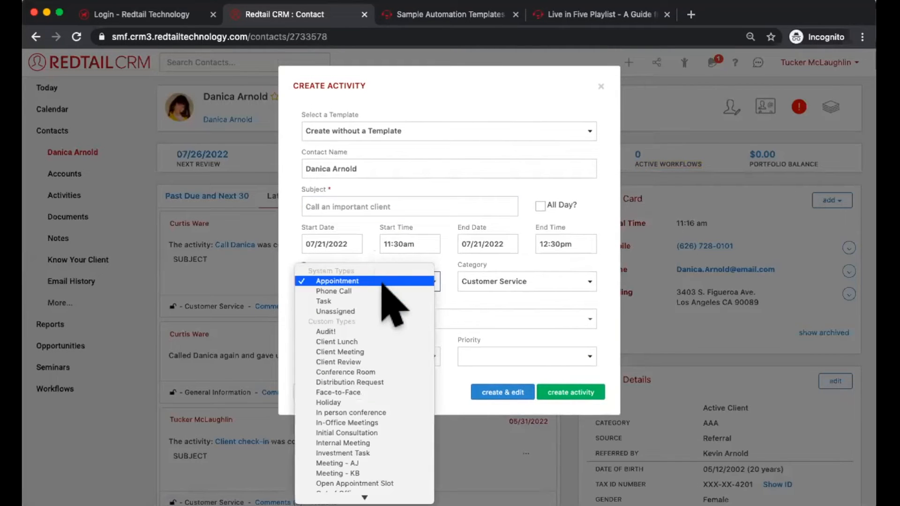
{"action": "left_click", "coordinate": [372, 361]}
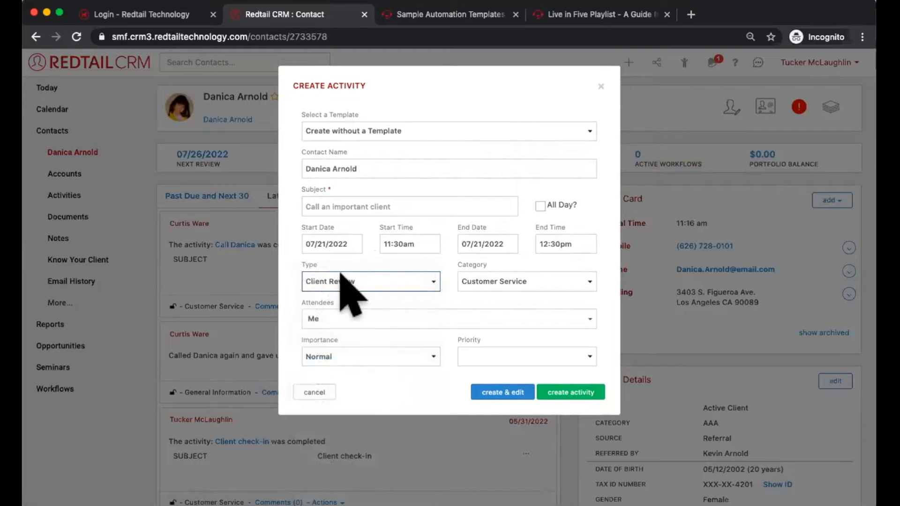
{"action": "left_click", "coordinate": [492, 283]}
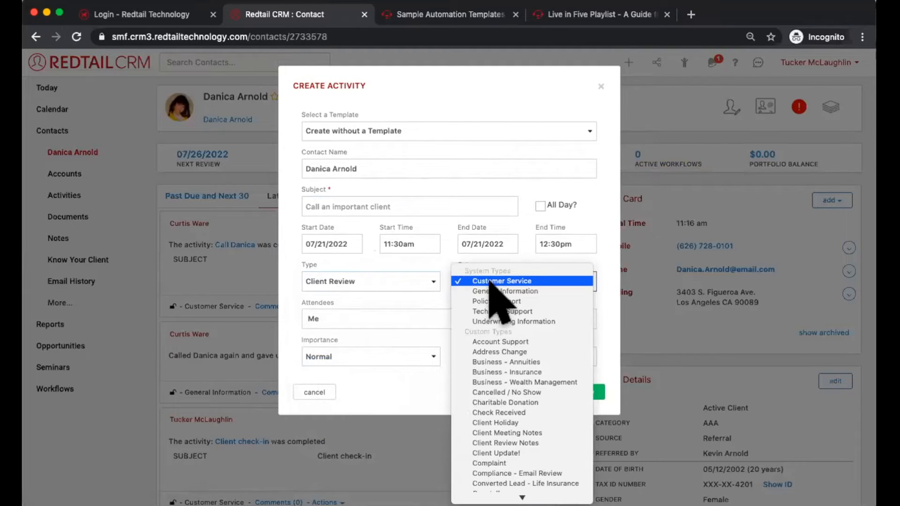
{"action": "scroll", "coordinate": [552, 395], "scroll_direction": "down", "scroll_amount": 1}
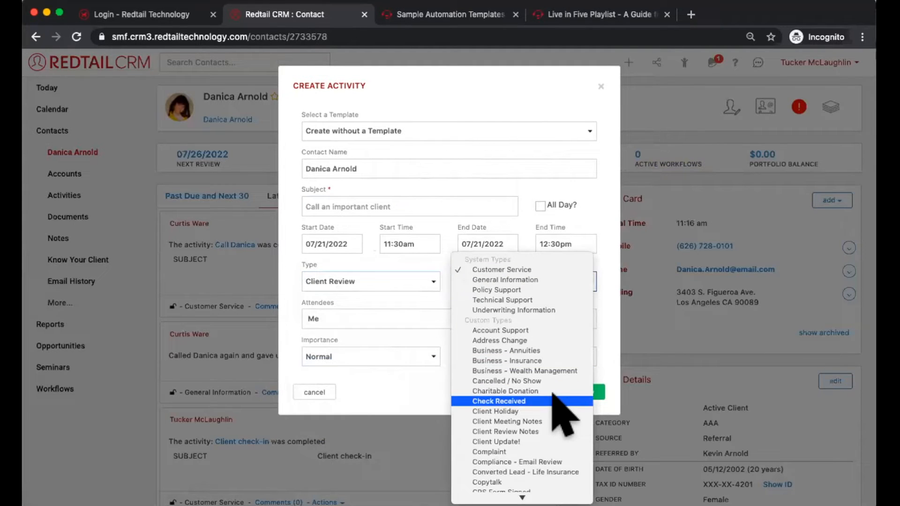
{"action": "left_click", "coordinate": [525, 431]}
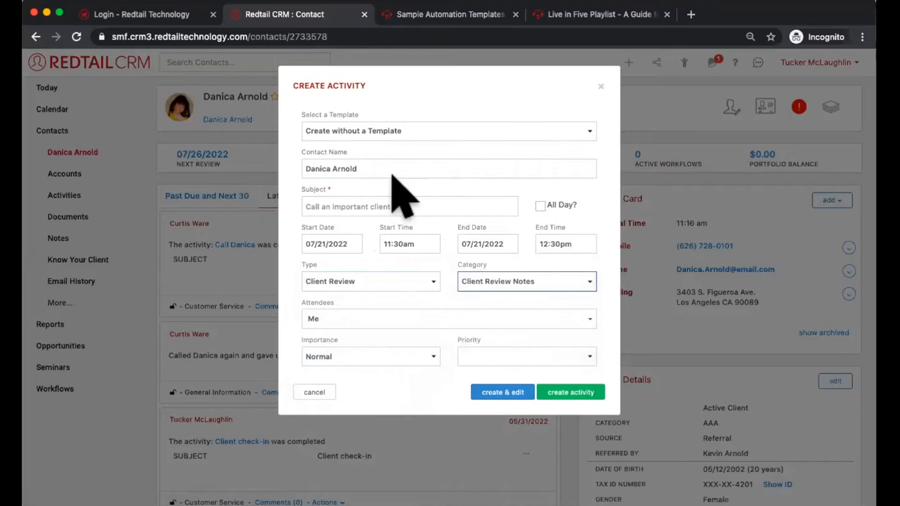
Step: Enter "Review for" plus the contact's first name as the activity's subject and set the start date to 08/17/2022
{"action": "left_click", "coordinate": [375, 206]}
{"action": "type", "text": "Review for Danice"}
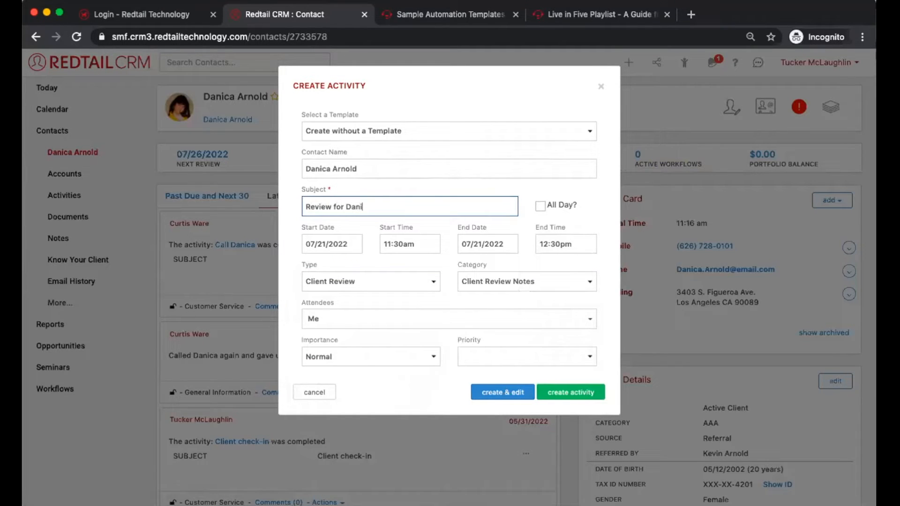
{"action": "left_click", "coordinate": [351, 239]}
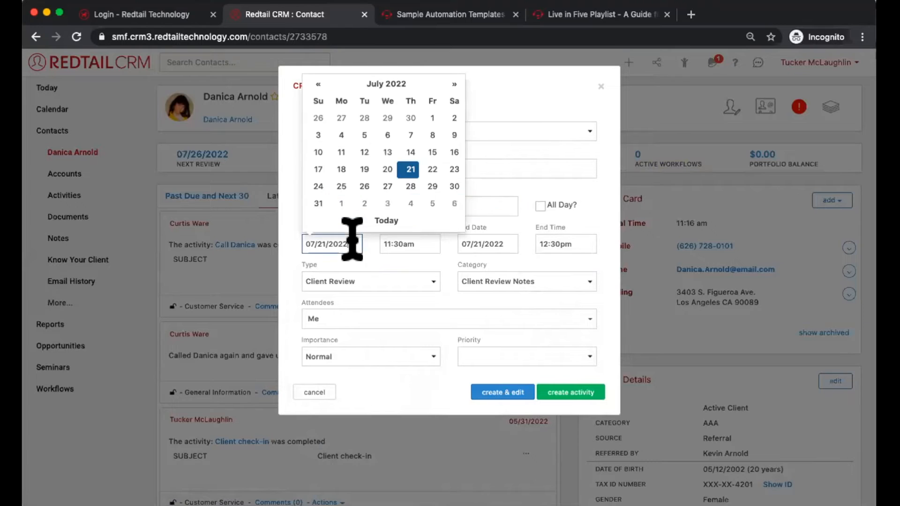
{"action": "left_click", "coordinate": [454, 84]}
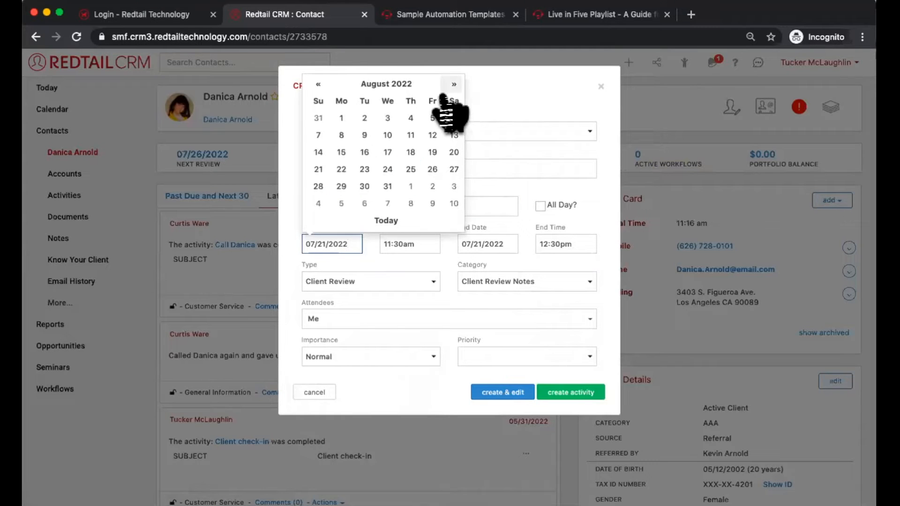
{"action": "left_click", "coordinate": [387, 152]}
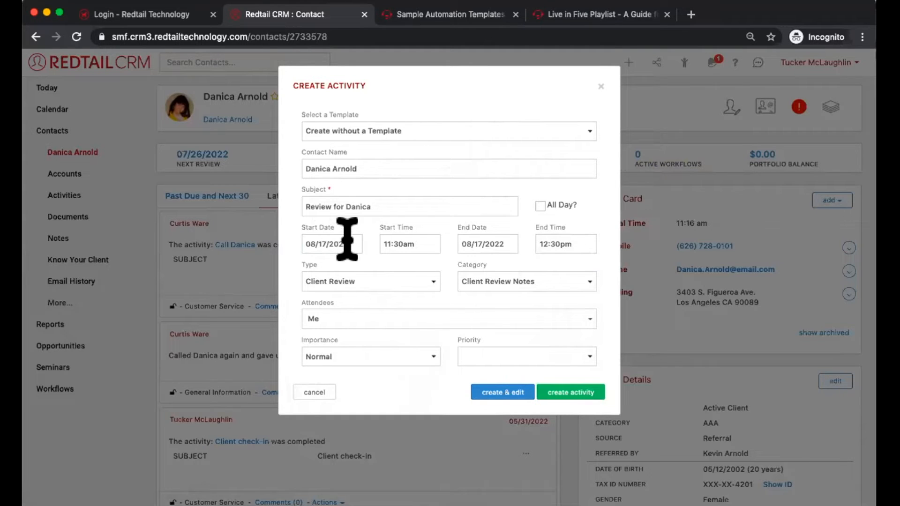
Step: Check the new activity's date, type and category, and create the activity
{"action": "left_click_drag", "start_coordinate": [352, 240], "coordinate": [343, 256]}
{"action": "left_click", "coordinate": [343, 258]}
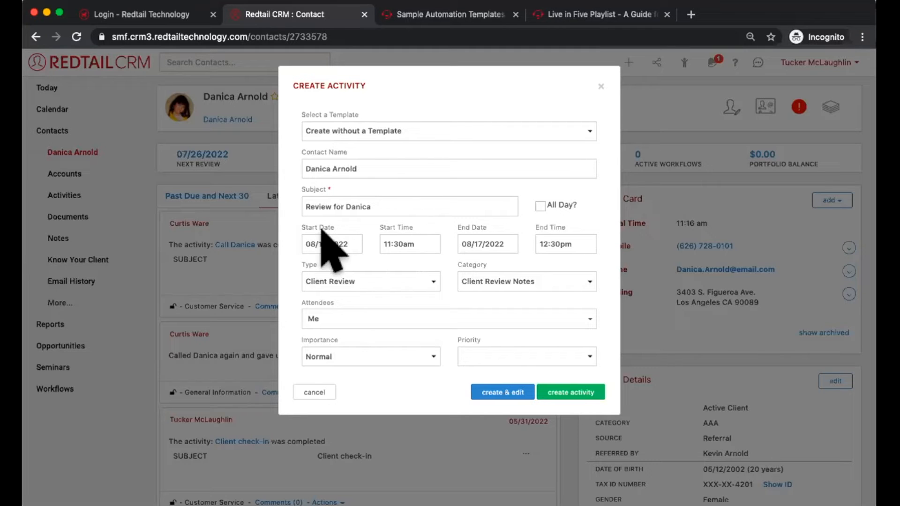
{"action": "double_click", "coordinate": [310, 265]}
{"action": "double_click", "coordinate": [472, 261]}
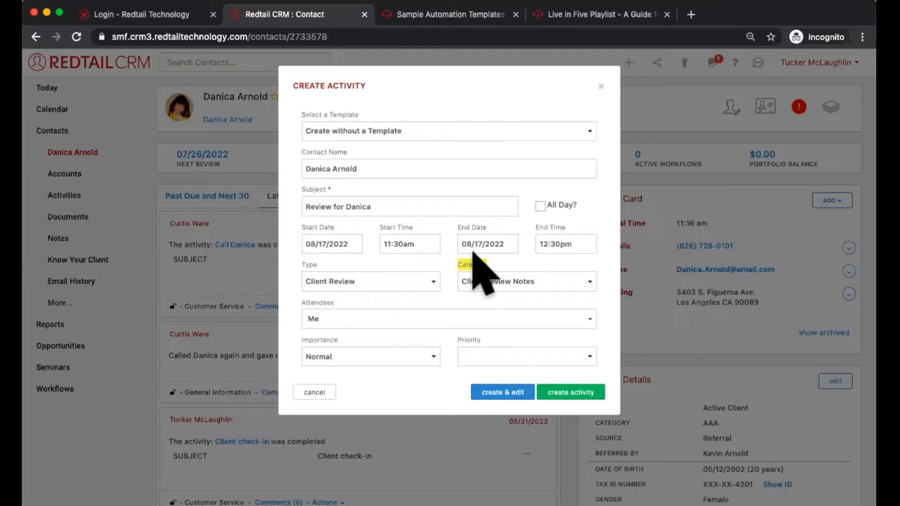
{"action": "left_click", "coordinate": [569, 394]}
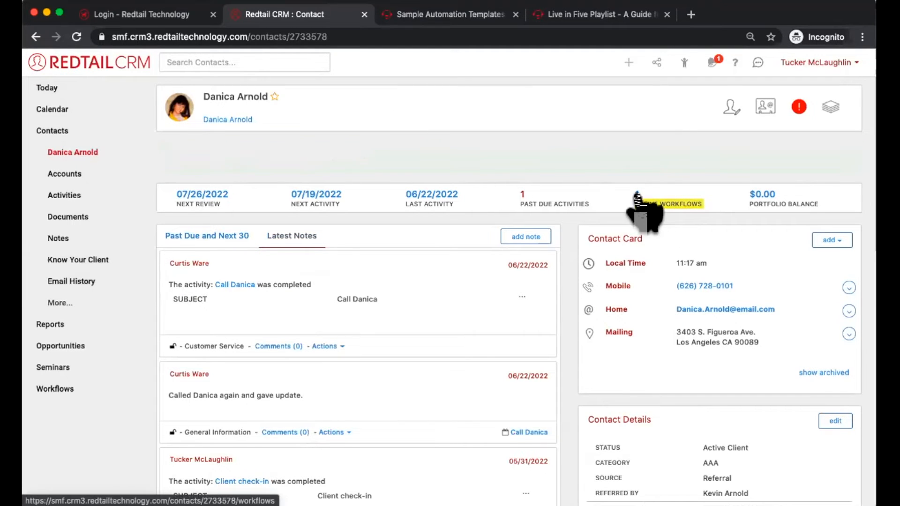
Step: Open the contact's active Client Review Workflow and examine the tasks and due dates of its steps before returning to the workflow list
{"action": "left_click", "coordinate": [636, 161]}
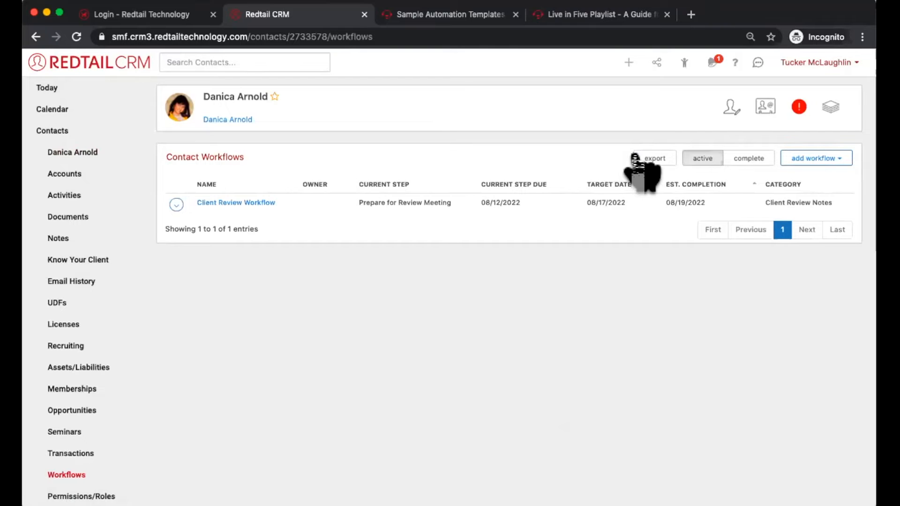
{"action": "left_click", "coordinate": [252, 202]}
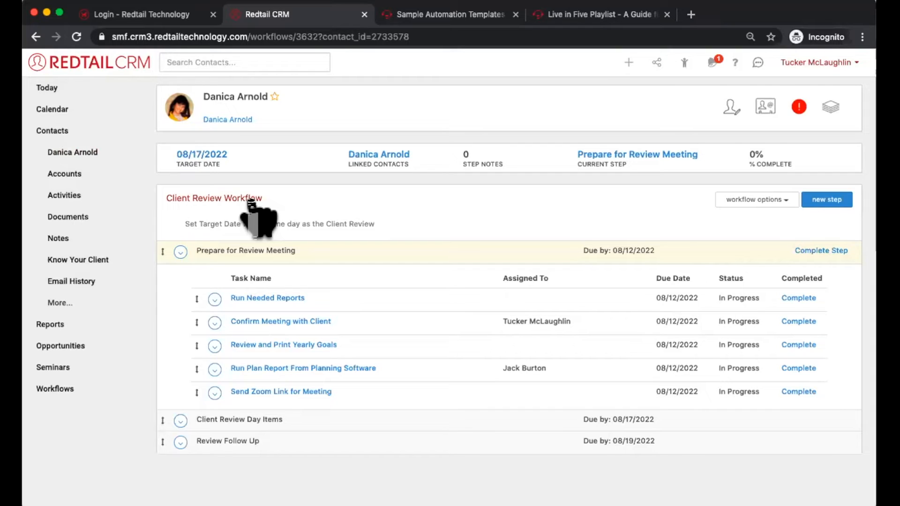
{"action": "left_click", "coordinate": [283, 421]}
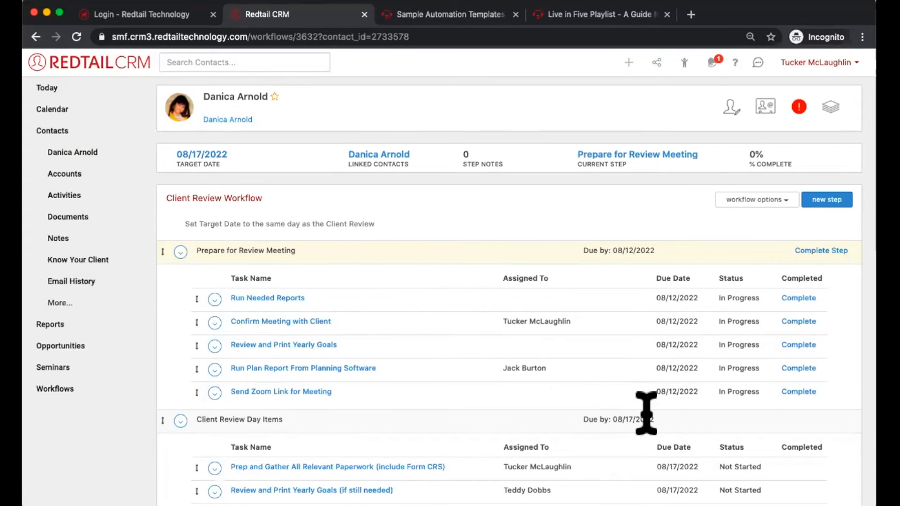
{"action": "scroll", "coordinate": [646, 413], "scroll_direction": "down", "scroll_amount": 2}
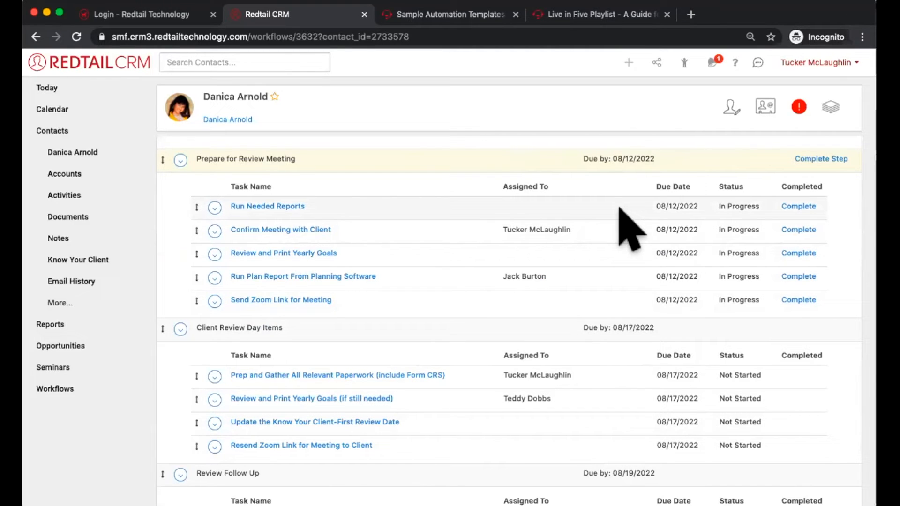
{"action": "key", "text": "super+bracketleft"}
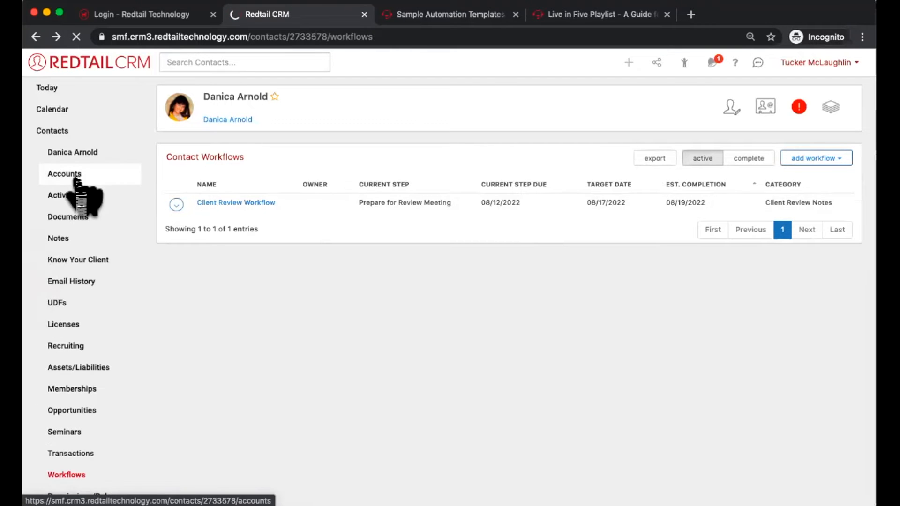
Step: Filter the contact's open activities to Next 30 Days and open the client review activity
{"action": "left_click", "coordinate": [67, 196]}
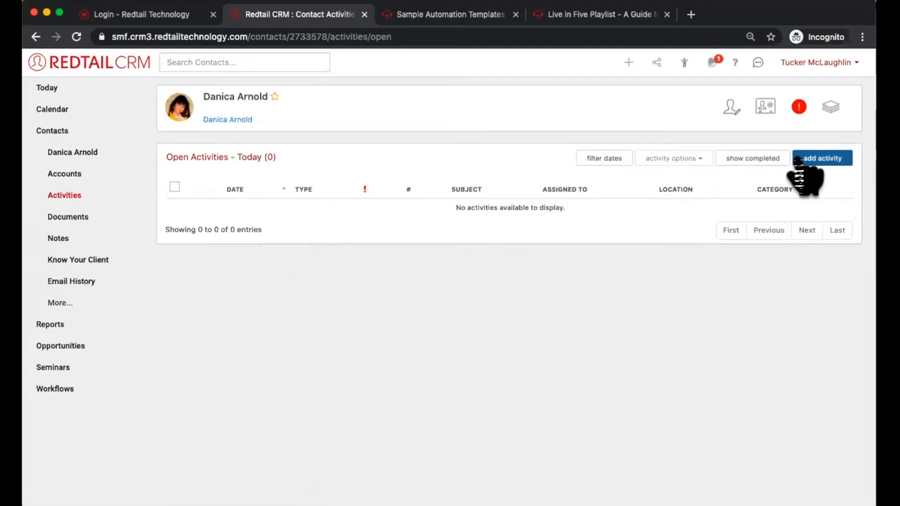
{"action": "left_click", "coordinate": [601, 161]}
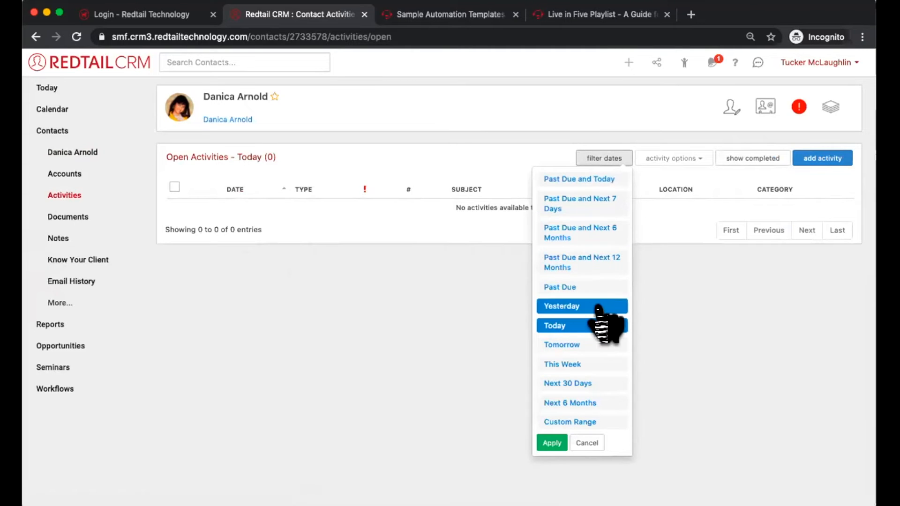
{"action": "left_click", "coordinate": [586, 384]}
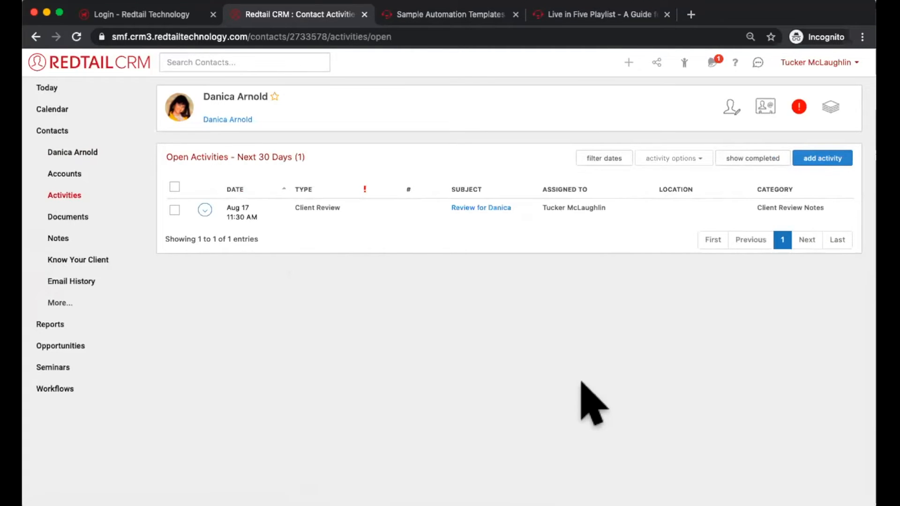
{"action": "left_click", "coordinate": [482, 209]}
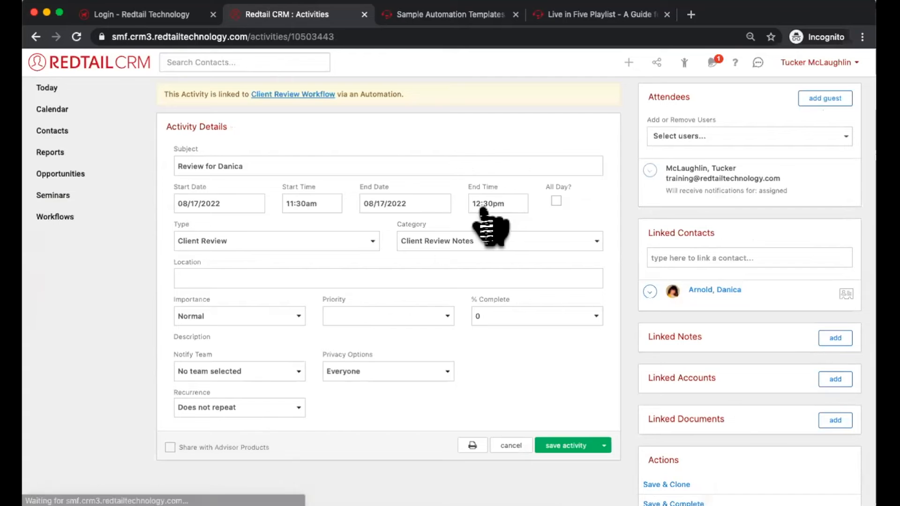
Step: Reschedule the client review activity to start on 09/14/2022 and save it
{"action": "left_click", "coordinate": [231, 202]}
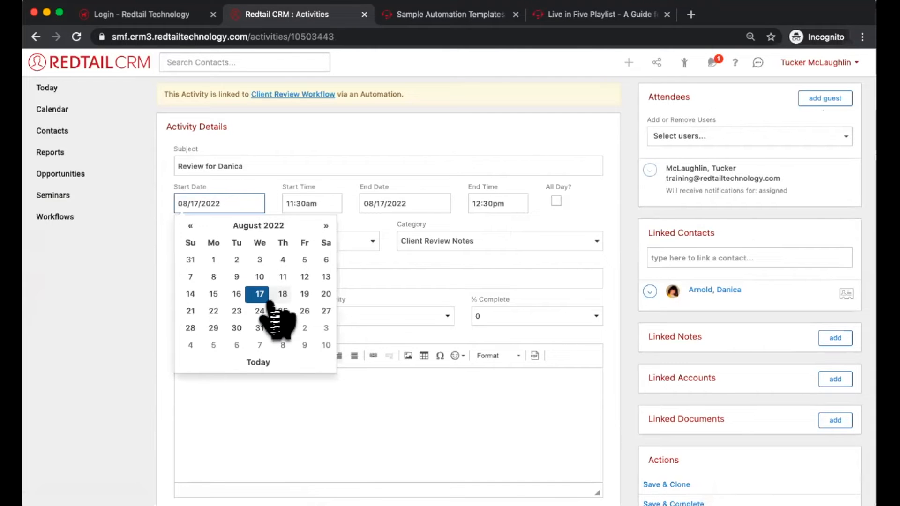
{"action": "left_click", "coordinate": [326, 226]}
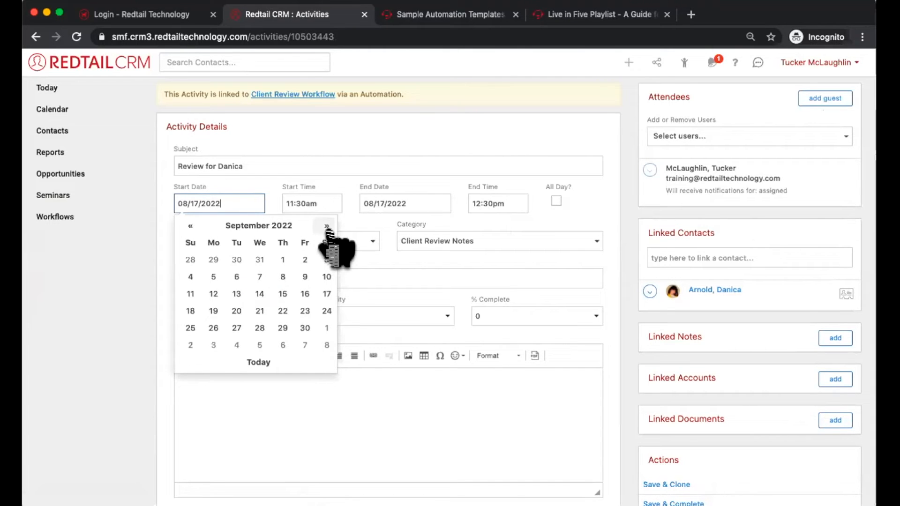
{"action": "left_click", "coordinate": [259, 294]}
{"action": "scroll", "coordinate": [488, 342], "scroll_direction": "down", "scroll_amount": 5}
{"action": "left_click", "coordinate": [570, 443]}
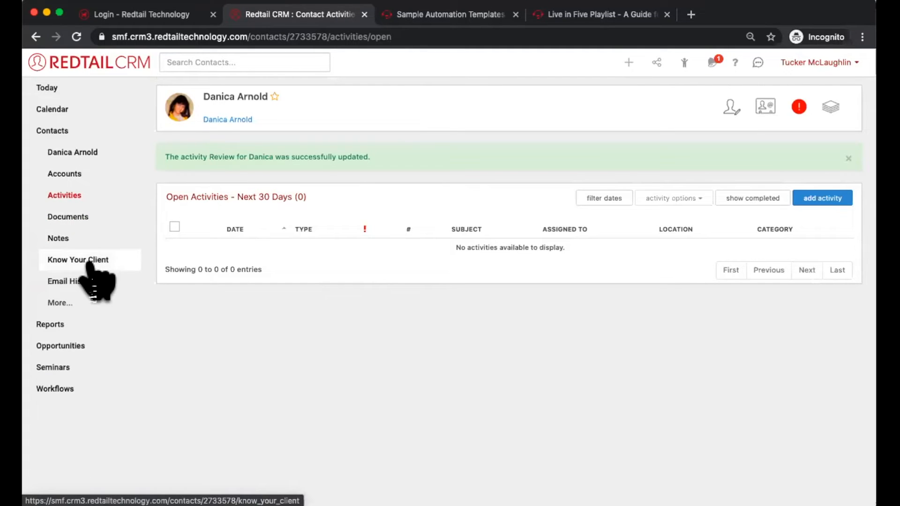
Step: Open the Client Review Workflow from the contact's workflows and check its target date and step due dates
{"action": "left_click", "coordinate": [61, 303]}
{"action": "scroll", "coordinate": [66, 316], "scroll_direction": "down", "scroll_amount": 5}
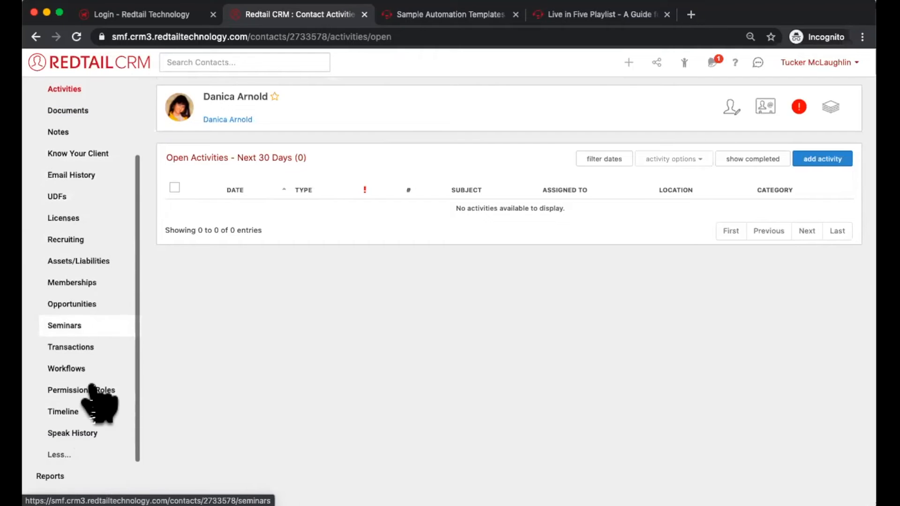
{"action": "left_click", "coordinate": [66, 368]}
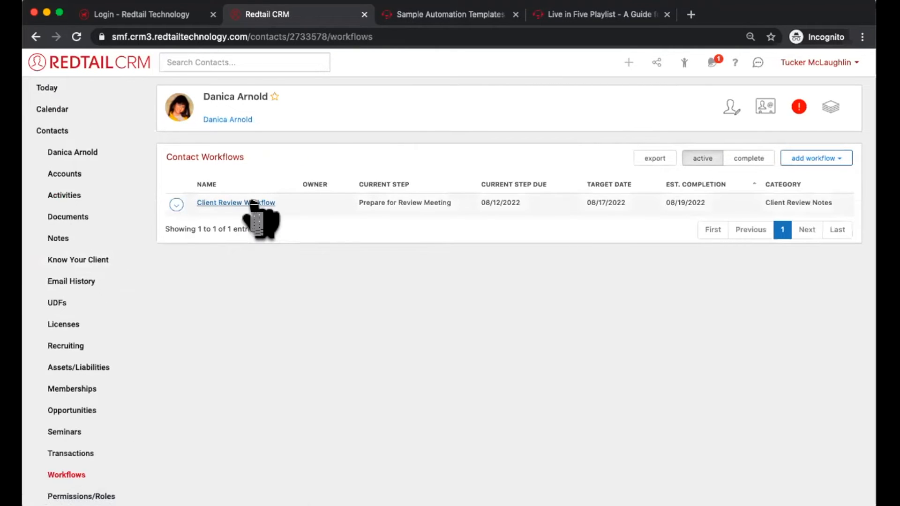
{"action": "left_click", "coordinate": [254, 202]}
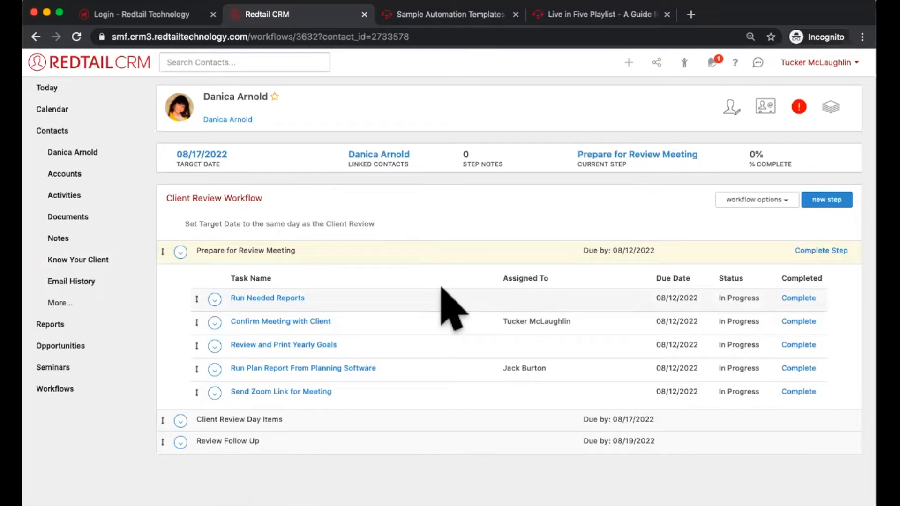
Step: Set the Client Review Workflow's target date to 09/14/2022 and update the workflow
{"action": "left_click", "coordinate": [211, 154]}
{"action": "left_click", "coordinate": [316, 242]}
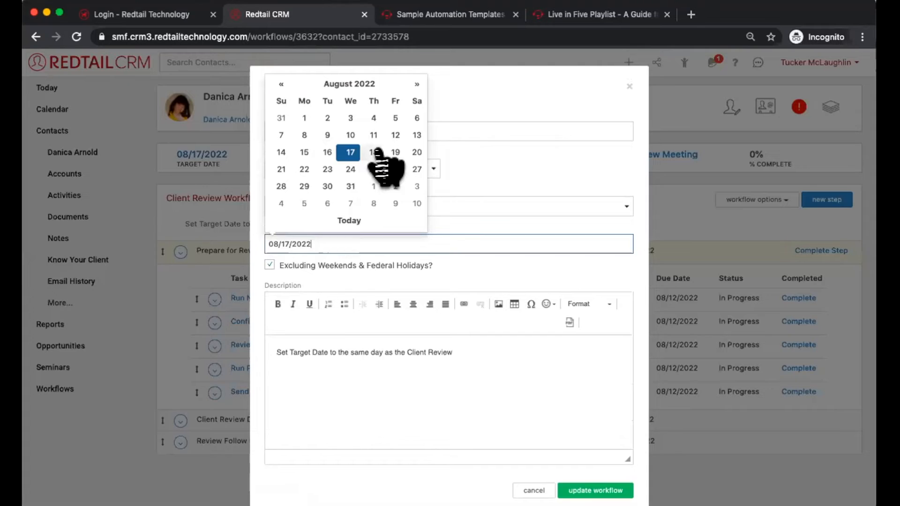
{"action": "left_click", "coordinate": [416, 84]}
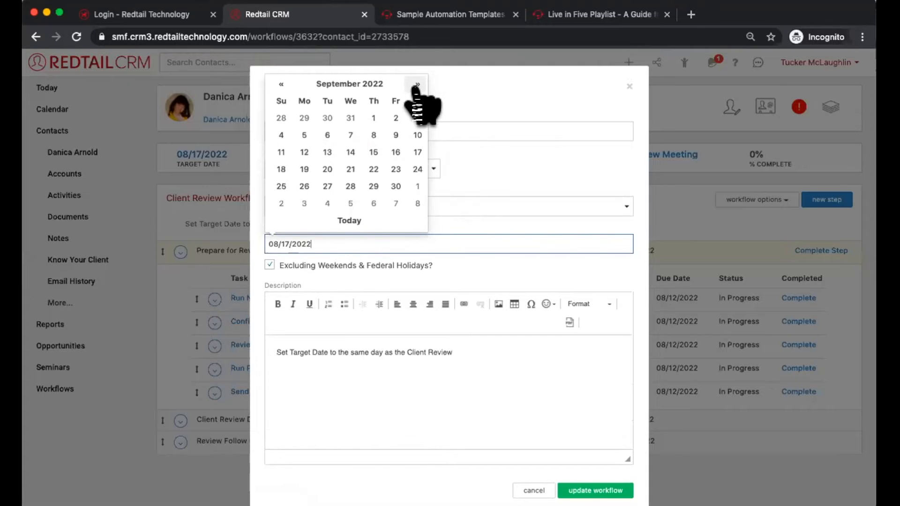
{"action": "left_click", "coordinate": [351, 153]}
{"action": "left_click", "coordinate": [590, 468]}
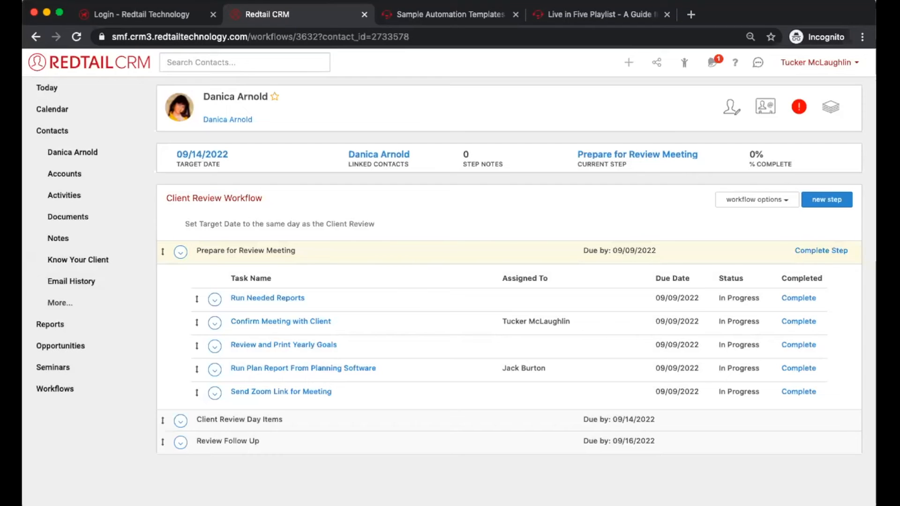
Step: Start a new automation in the automation templates and review the available trigger events
{"action": "left_click", "coordinate": [837, 62]}
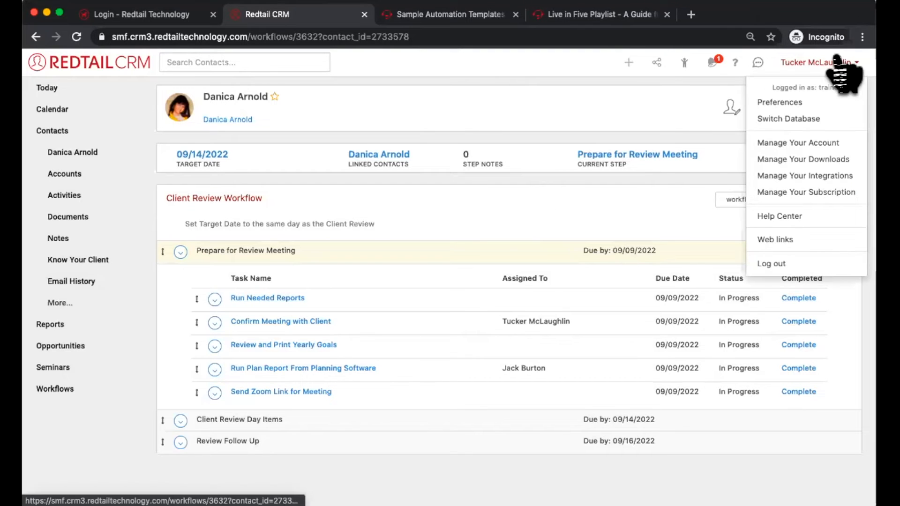
{"action": "left_click", "coordinate": [792, 144]}
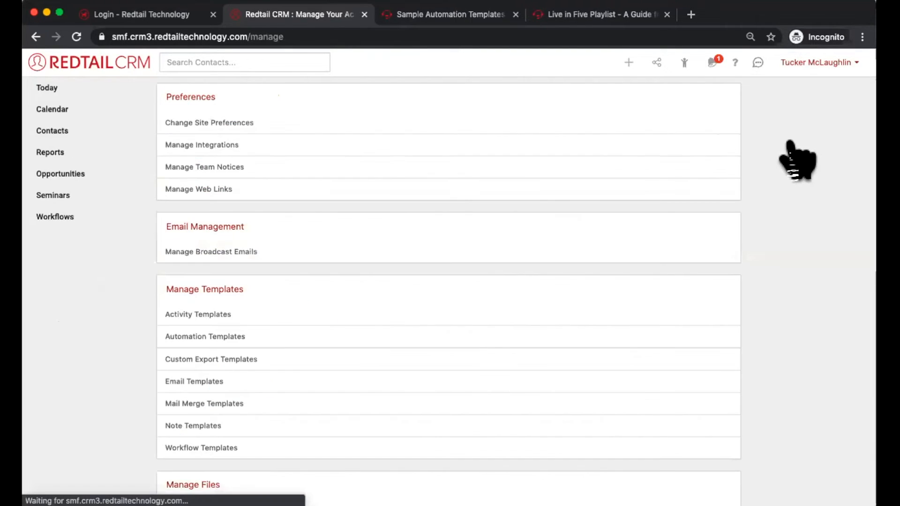
{"action": "left_click", "coordinate": [194, 337]}
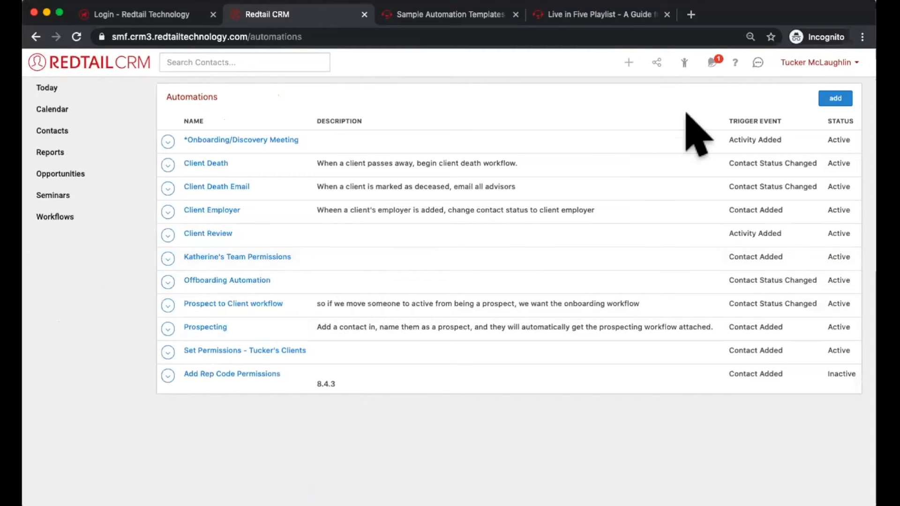
{"action": "left_click", "coordinate": [822, 100]}
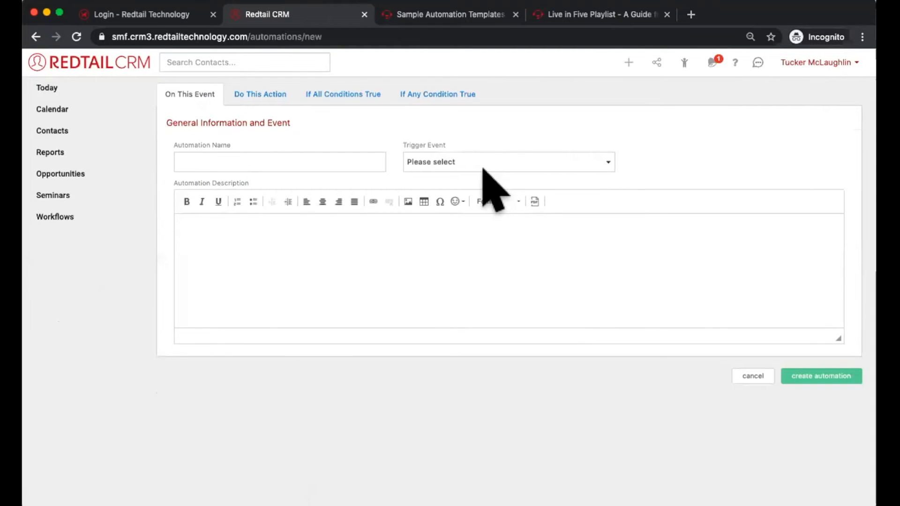
{"action": "left_click", "coordinate": [424, 162]}
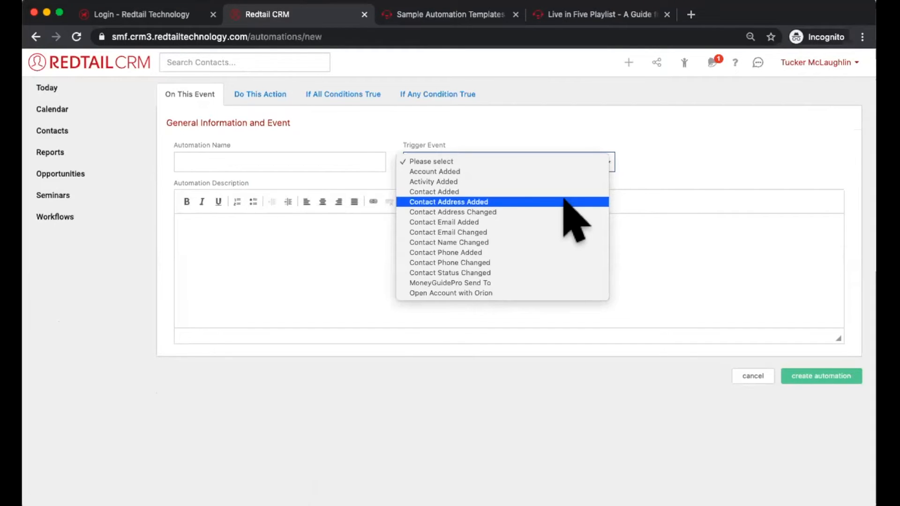
{"action": "left_click", "coordinate": [260, 95]}
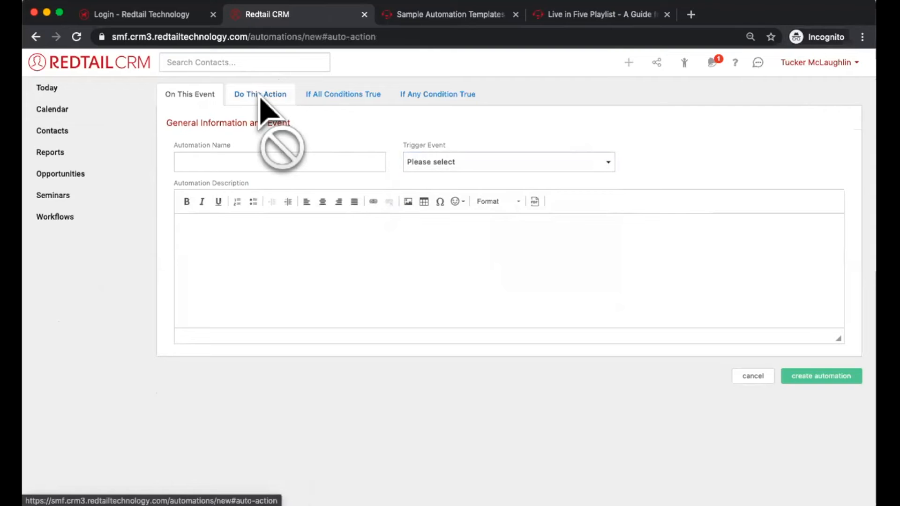
{"action": "left_click", "coordinate": [252, 157]}
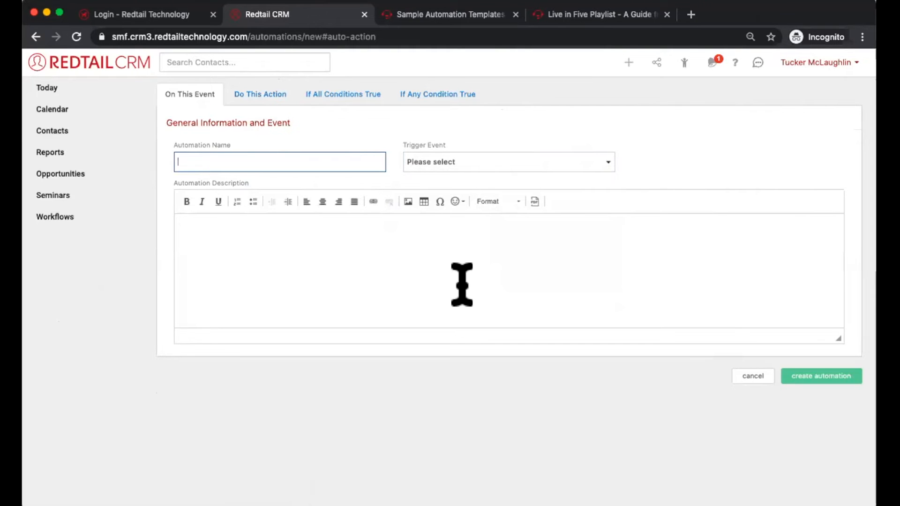
Step: Examine the Client Departure, Client Death and Client Event examples in the Sample Automation Templates article
{"action": "left_click", "coordinate": [429, 15]}
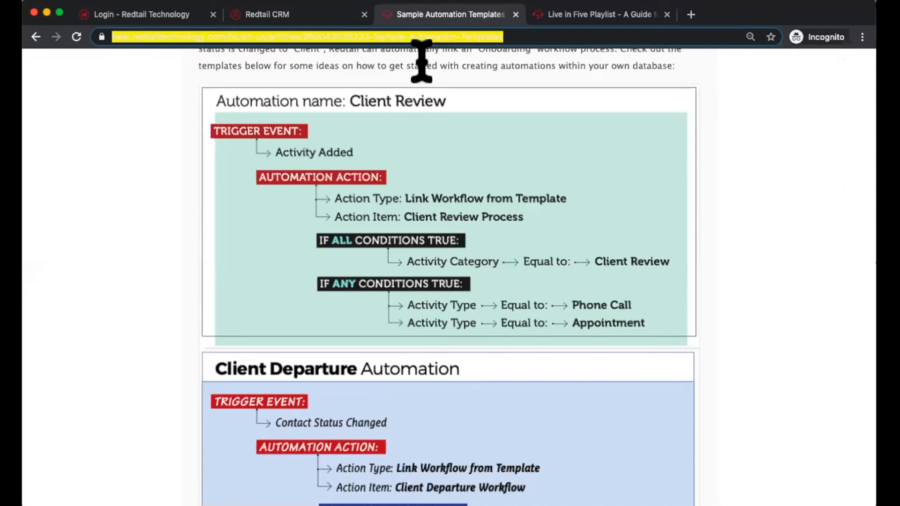
{"action": "scroll", "coordinate": [432, 137], "scroll_direction": "down", "scroll_amount": 5}
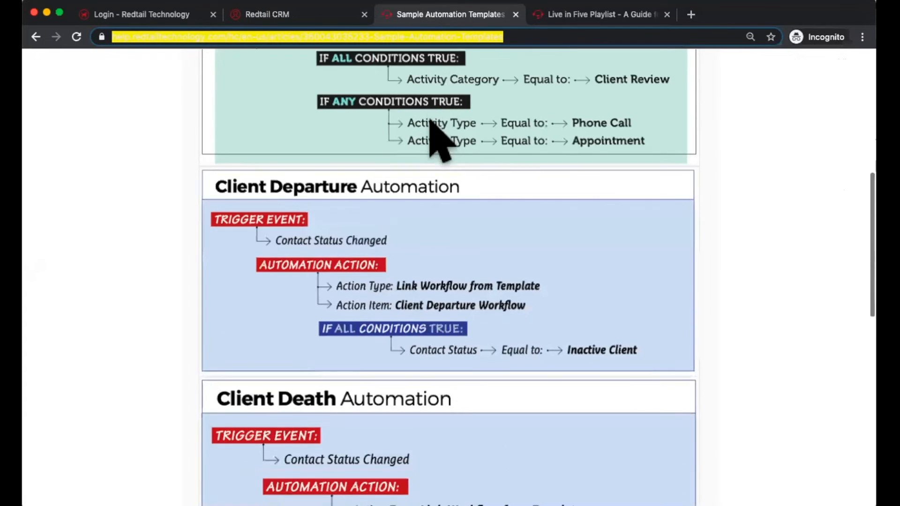
{"action": "scroll", "coordinate": [431, 121], "scroll_direction": "down", "scroll_amount": 5}
{"action": "scroll", "coordinate": [431, 127], "scroll_direction": "up", "scroll_amount": 6}
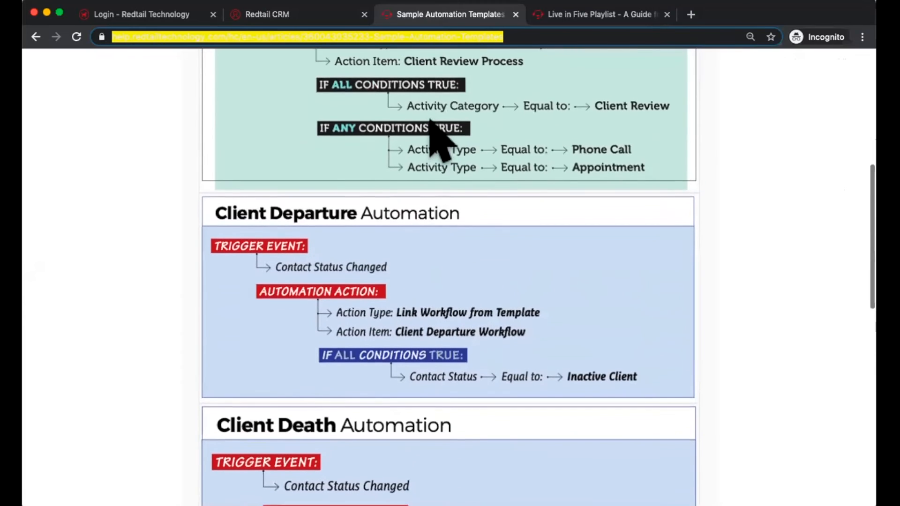
{"action": "scroll", "coordinate": [431, 123], "scroll_direction": "down", "scroll_amount": 2}
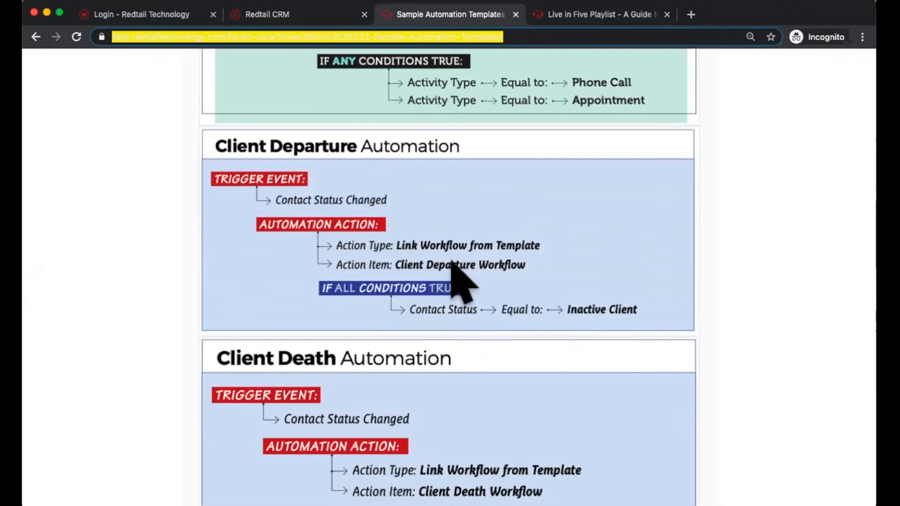
{"action": "scroll", "coordinate": [453, 264], "scroll_direction": "down", "scroll_amount": 5}
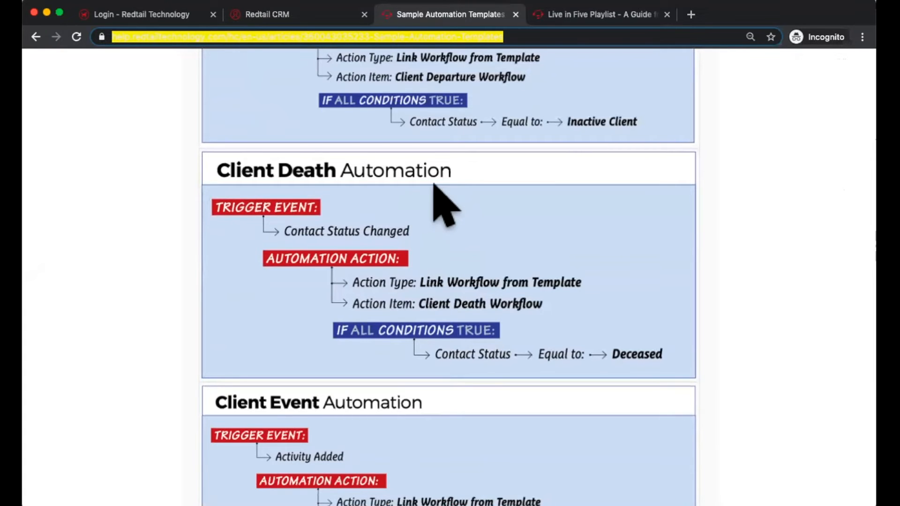
{"action": "scroll", "coordinate": [434, 185], "scroll_direction": "down", "scroll_amount": 4}
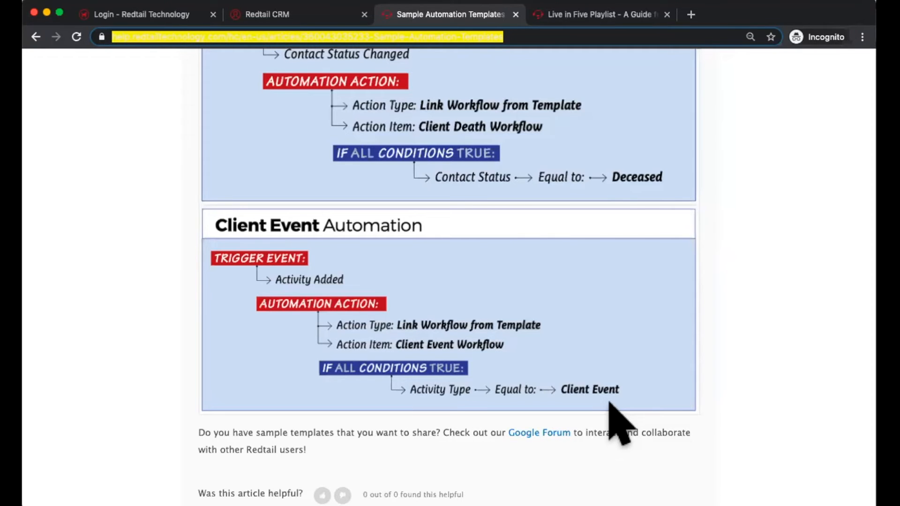
{"action": "scroll", "coordinate": [612, 405], "scroll_direction": "up", "scroll_amount": 3}
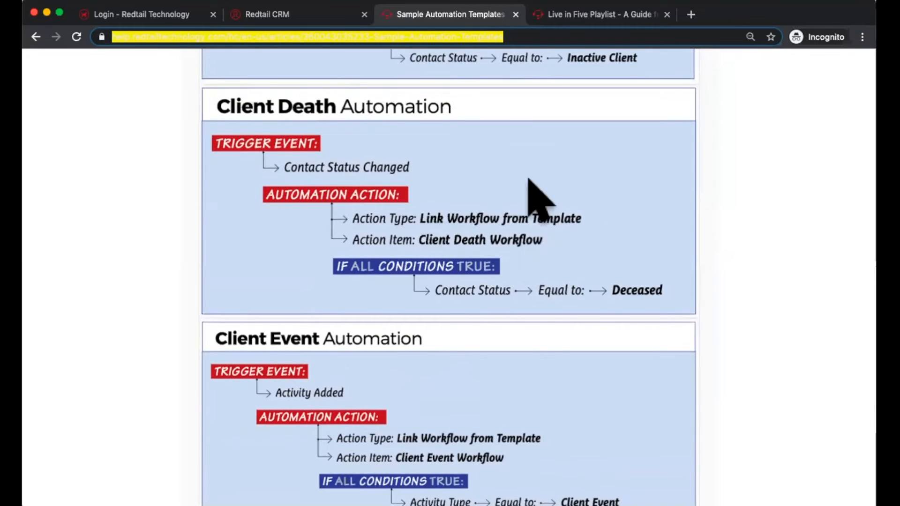
{"action": "scroll", "coordinate": [539, 253], "scroll_direction": "up", "scroll_amount": 3}
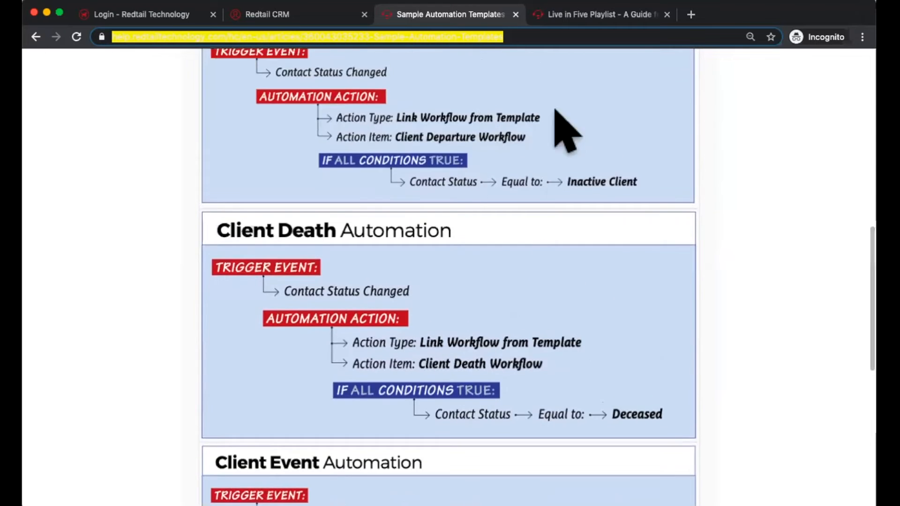